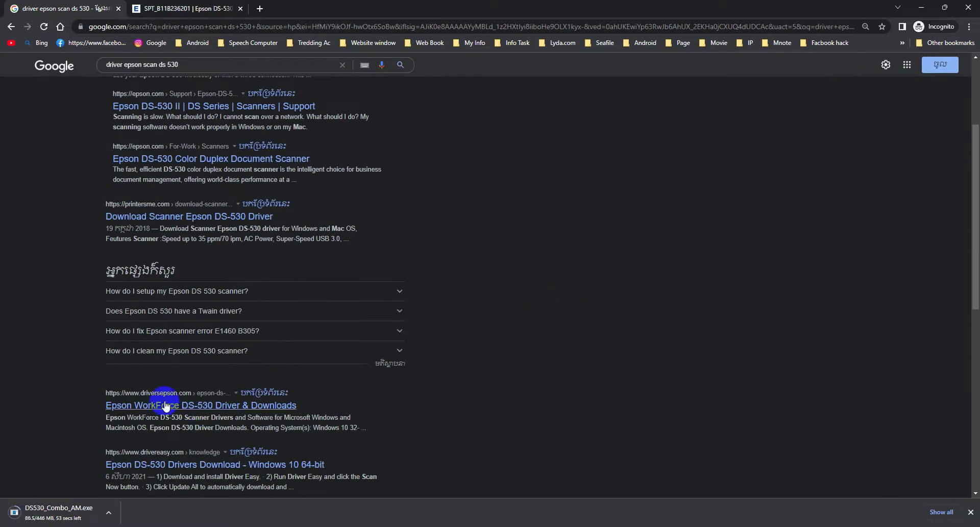
Review the Epson DS-530 support page's manuals and download categories, collapsing Recommended For You and Drivers and expanding Admin Tools.
click(155, 7)
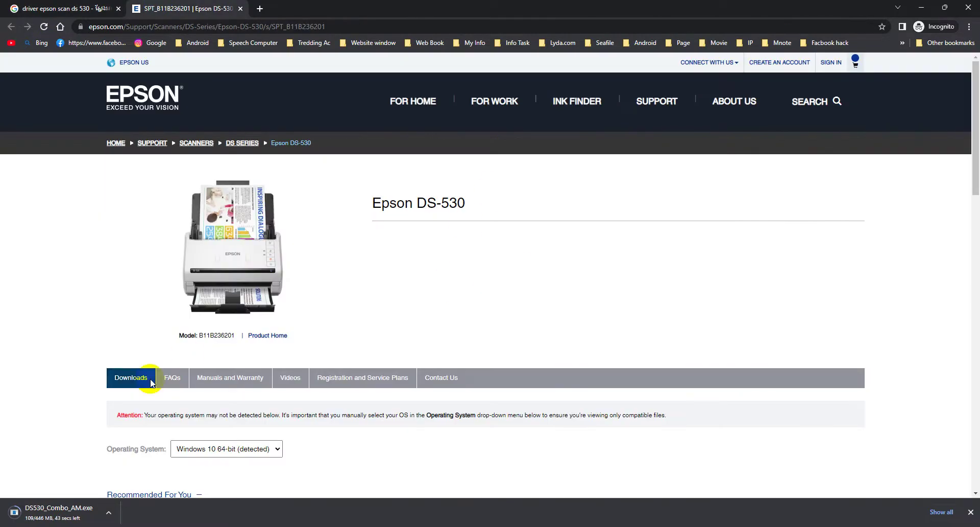
click(207, 387)
scroll(430, 312, down, 3)
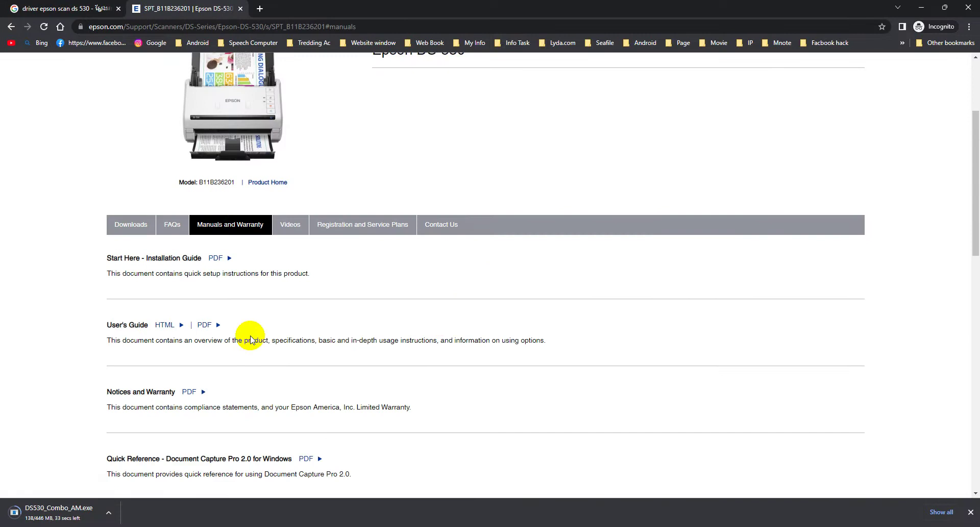
click(115, 226)
scroll(256, 245, down, 3)
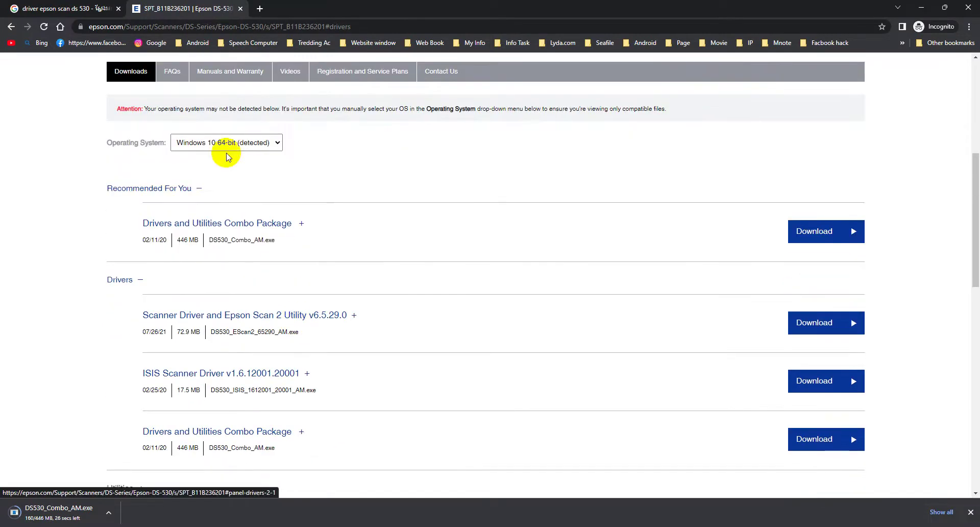
click(199, 189)
click(139, 222)
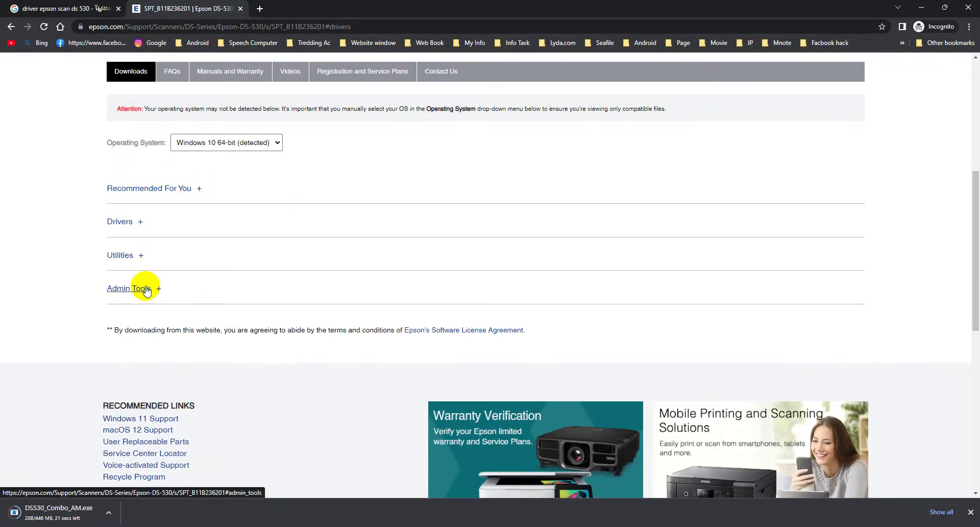
scroll(182, 353, up, 1)
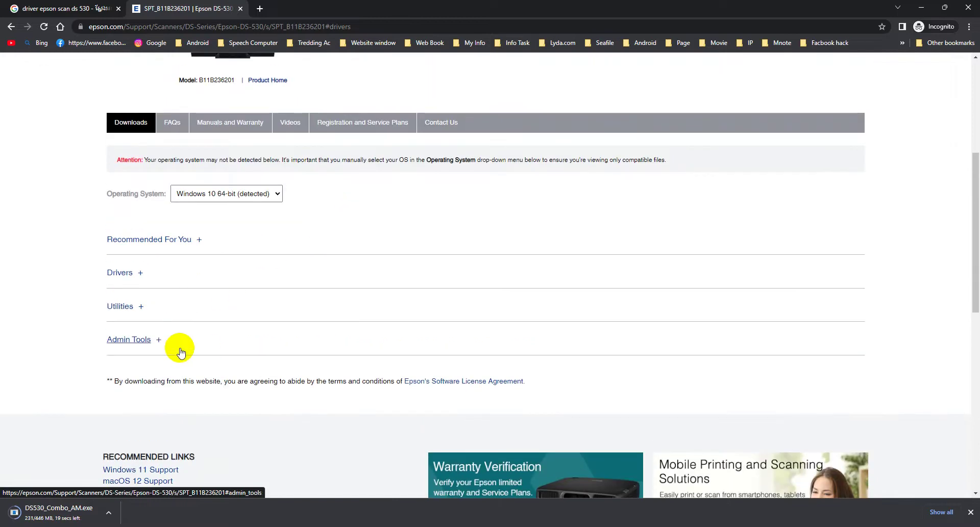
click(162, 339)
scroll(225, 362, down, 1)
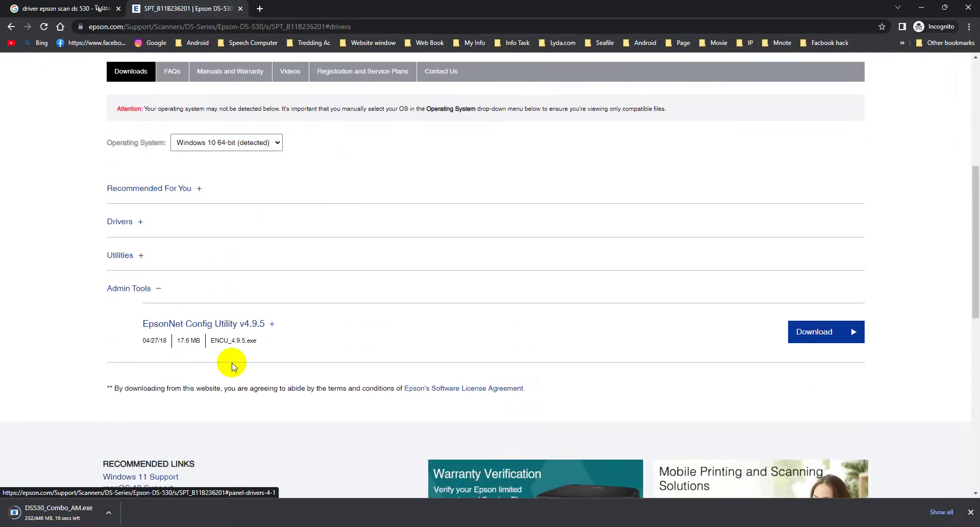
Look through the manuals, videos and registration sections of the Epson DS-530 support page and check the product name.
scroll(317, 335, up, 5)
click(230, 327)
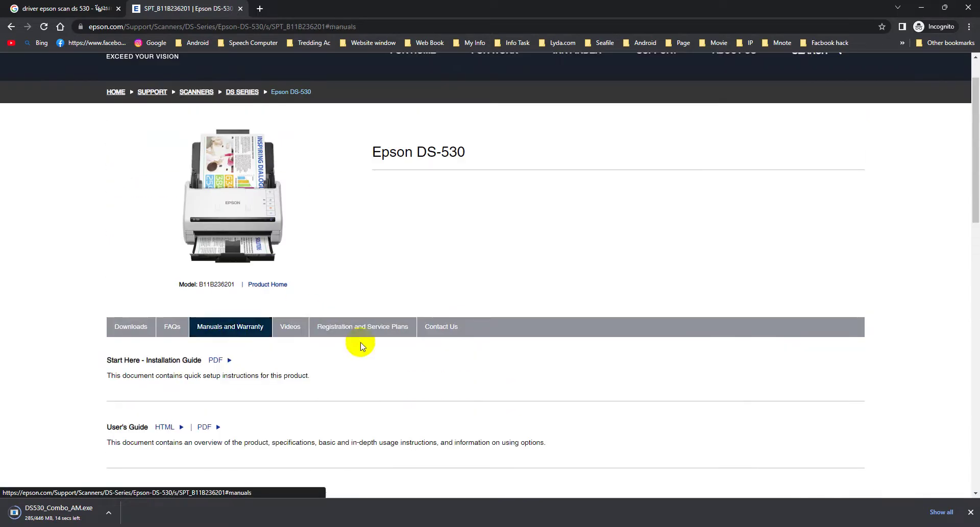
click(291, 327)
scroll(459, 296, down, 2)
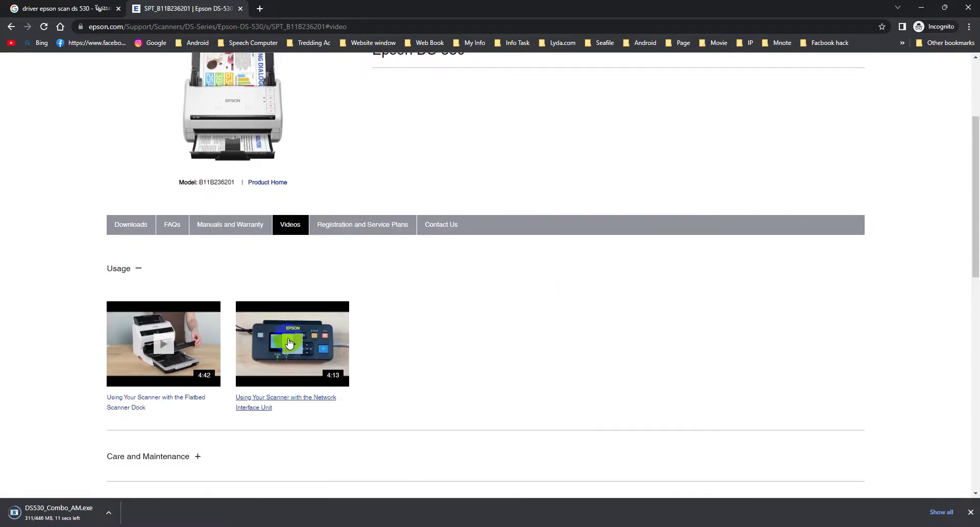
click(377, 223)
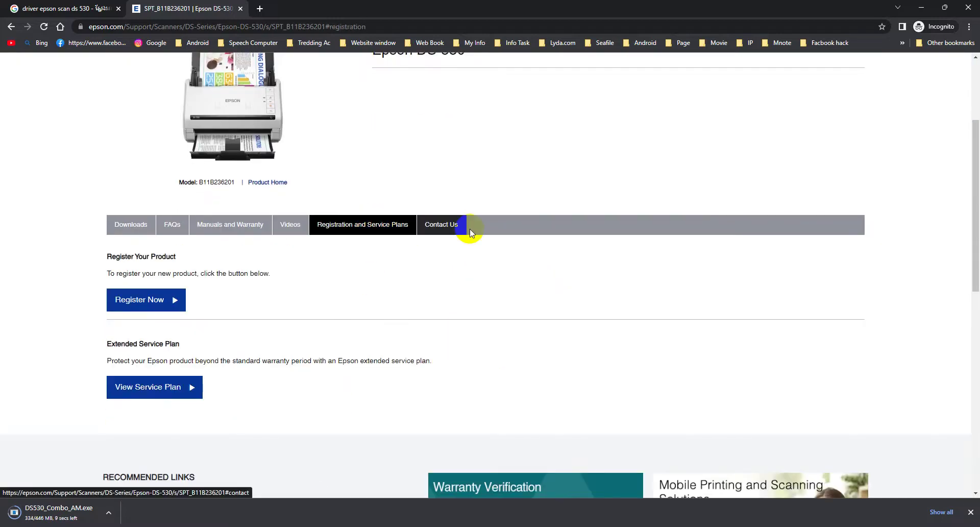
scroll(260, 299, up, 3)
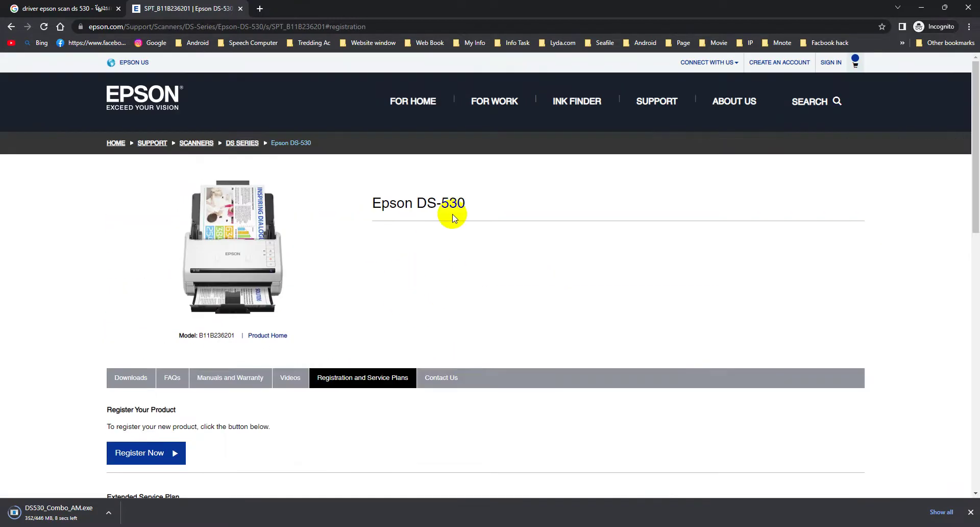
drag(454, 206, 378, 206)
click(467, 248)
Snap the browser window to the side of the screen so the desktop shows beside it, and refresh the desktop.
drag(642, 5, 781, 37)
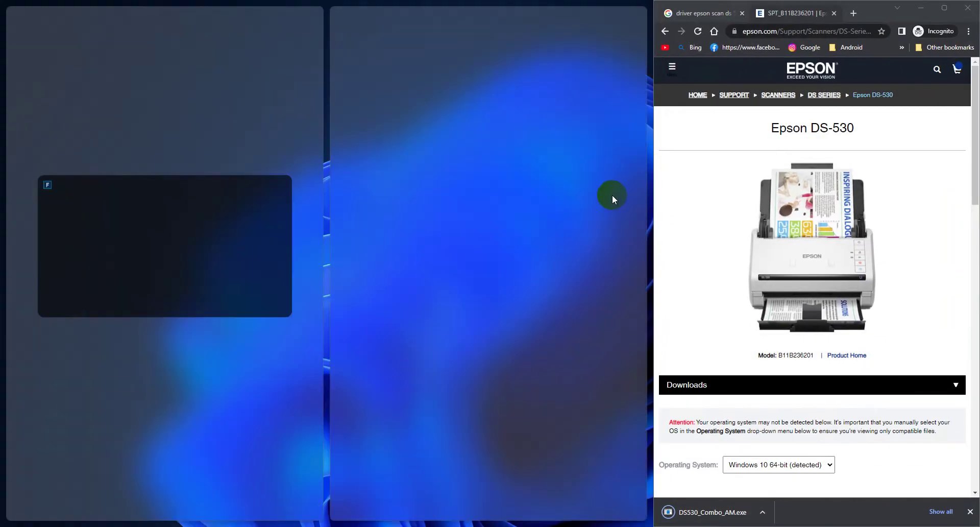
click(583, 199)
right_click(358, 230)
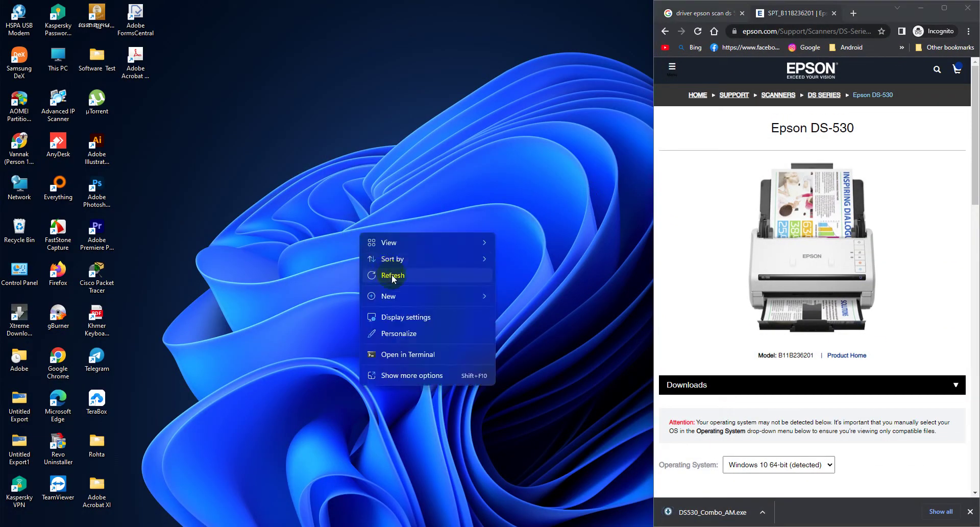
click(393, 276)
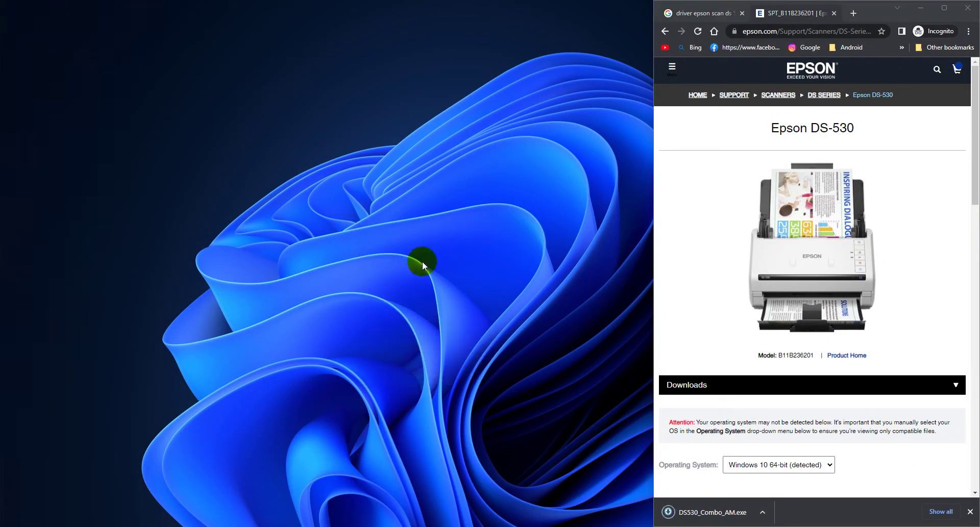
Run the downloaded DS530_Combo_AM.exe, agree to continue in the Epson Installer, and move the extraction window clear of the browser.
click(689, 519)
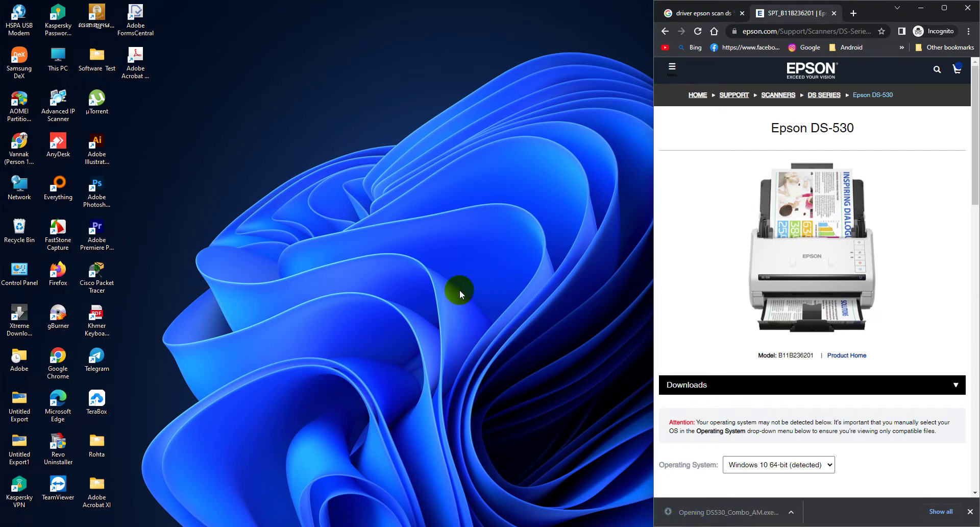
click(523, 278)
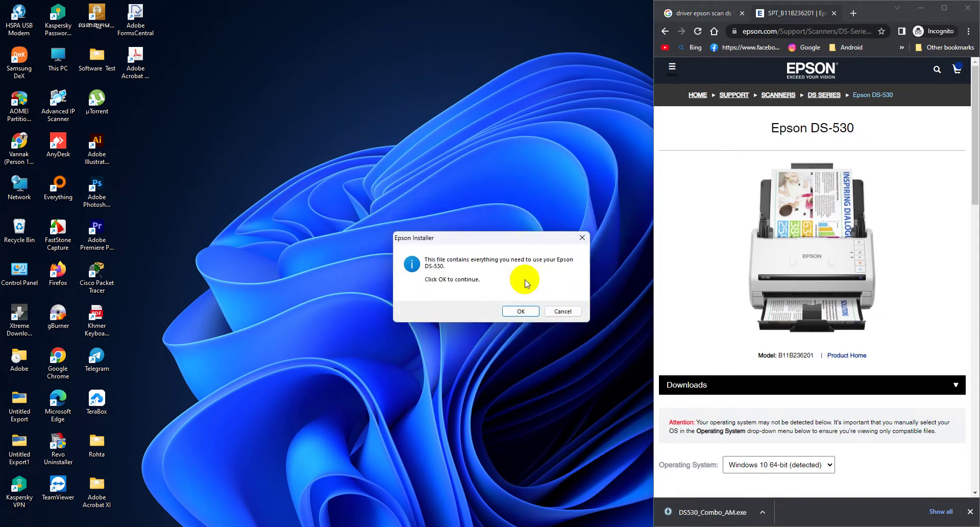
click(520, 311)
right_click(246, 286)
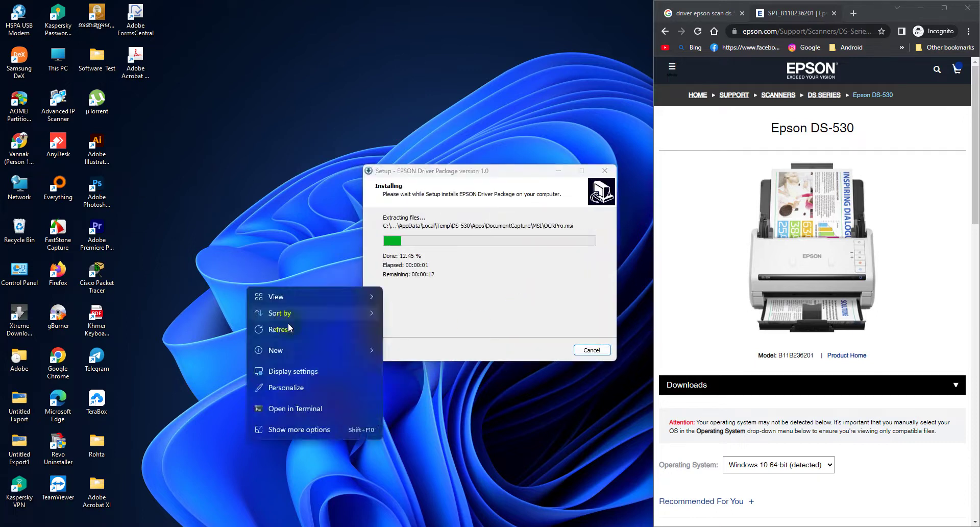
click(288, 327)
drag(443, 174, 391, 209)
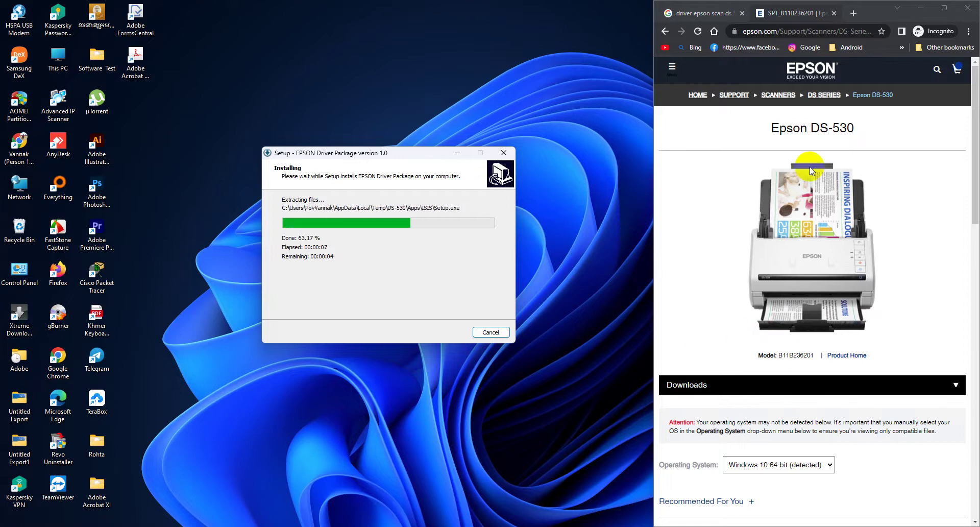
Open the Epson homepage from the support page and browse its product sections.
click(693, 98)
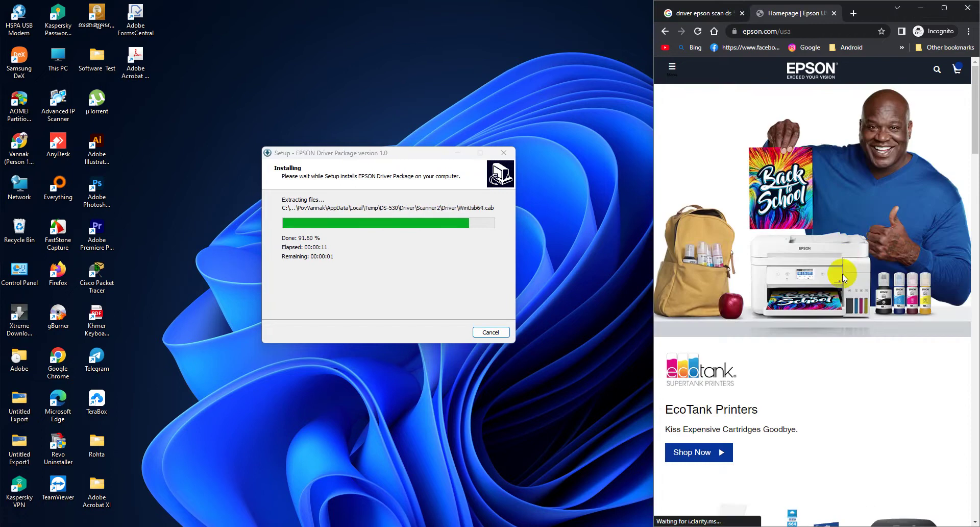
scroll(848, 301, down, 4)
scroll(795, 375, down, 5)
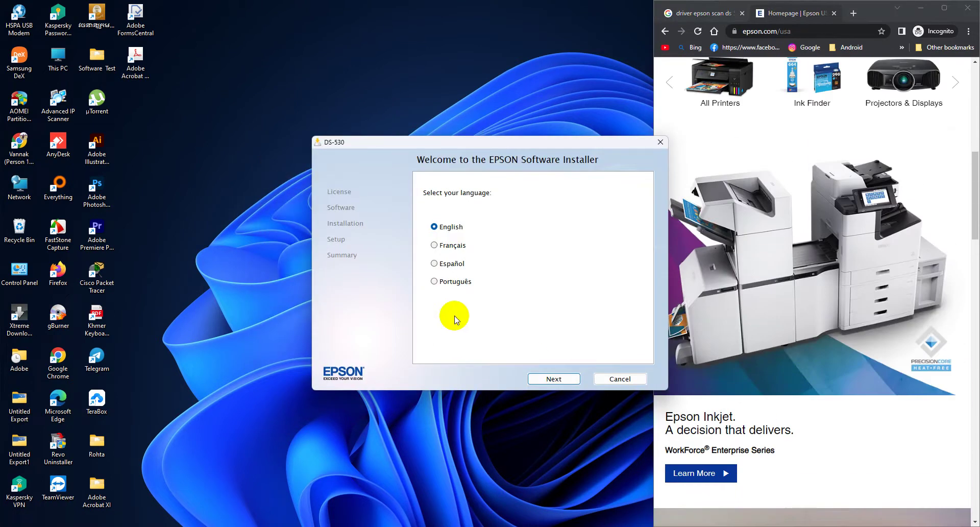
Move the DS-530 installer away from the browser, continue in English and accept the EPSON end user software license agreement.
drag(465, 142, 343, 126)
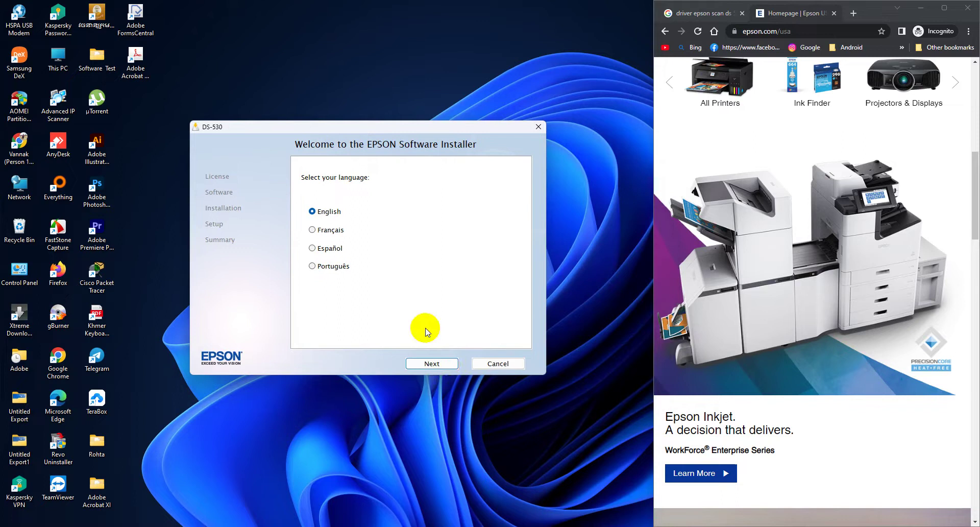
click(445, 363)
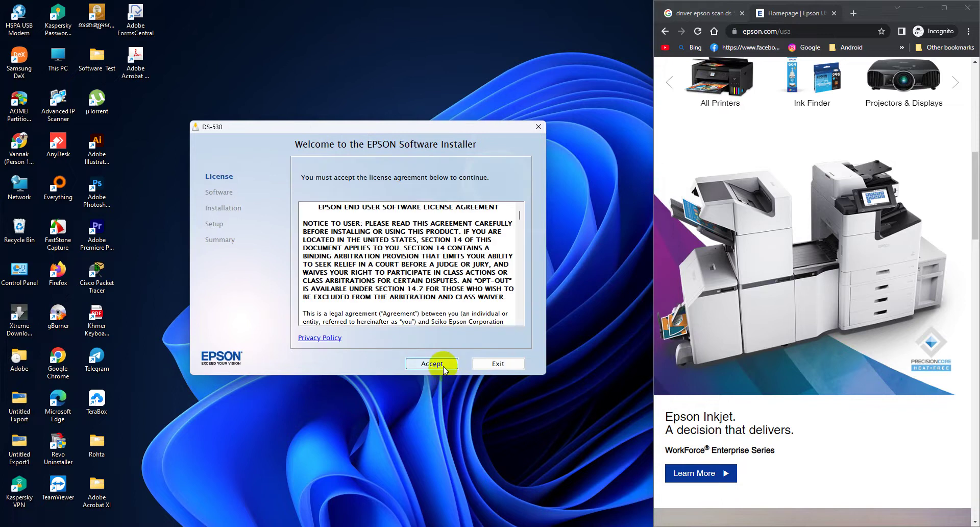
click(443, 365)
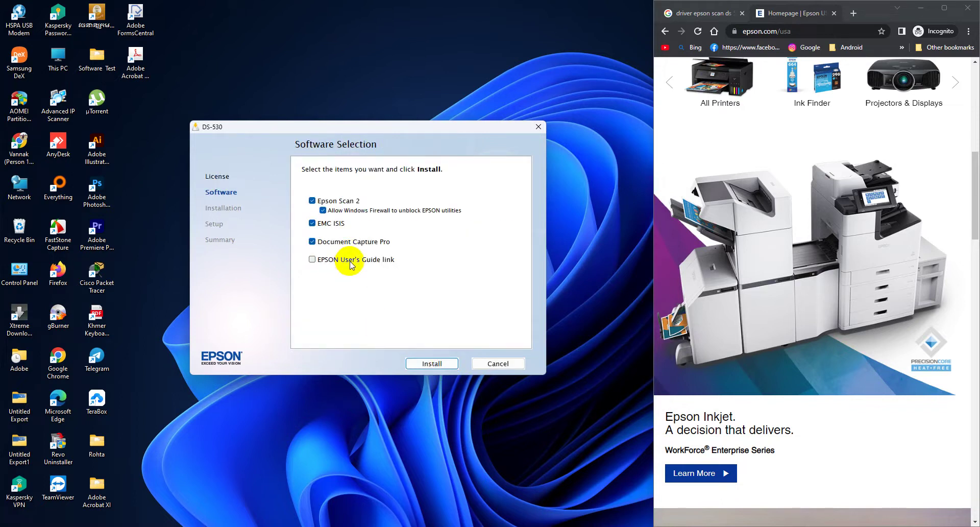
Exclude Document Capture Pro and EMC ISIS from the software selection and install Epson Scan 2 with its Windows Firewall option.
click(369, 243)
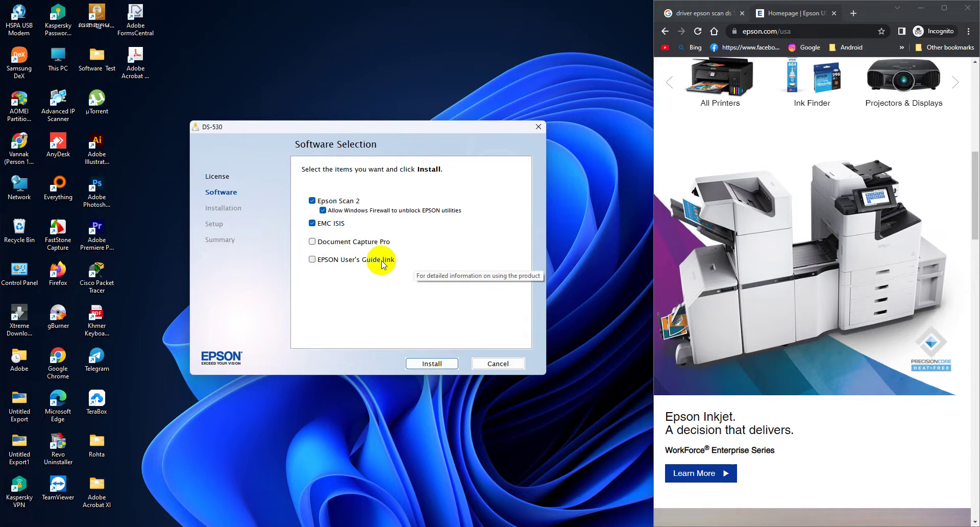
click(326, 223)
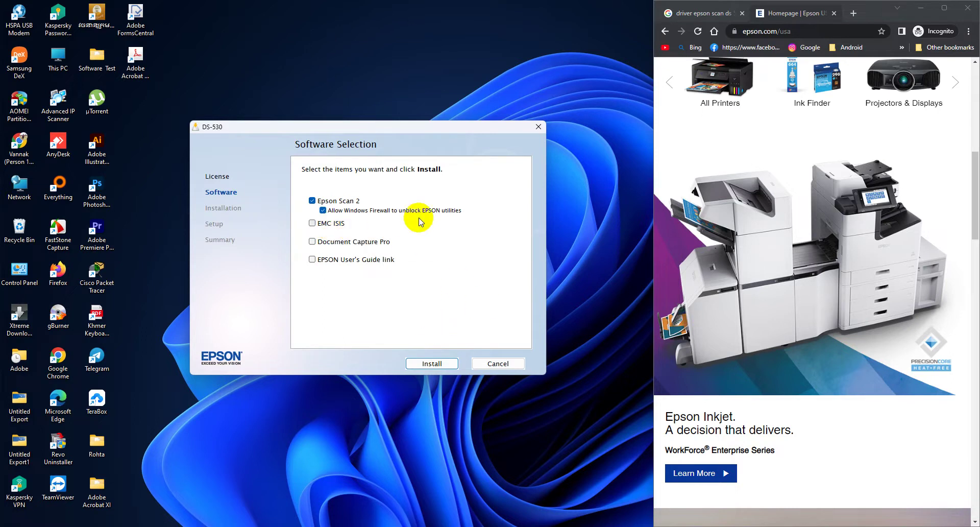
click(440, 363)
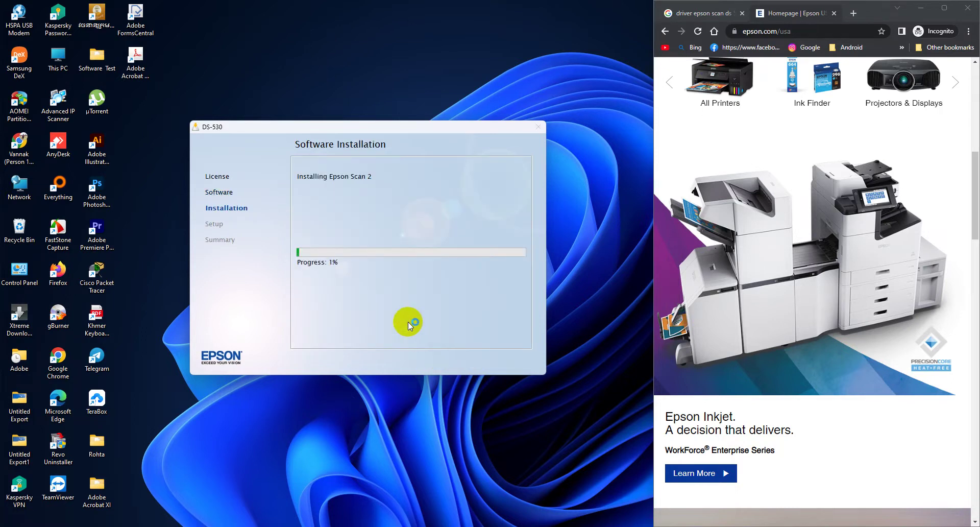
right_click(328, 88)
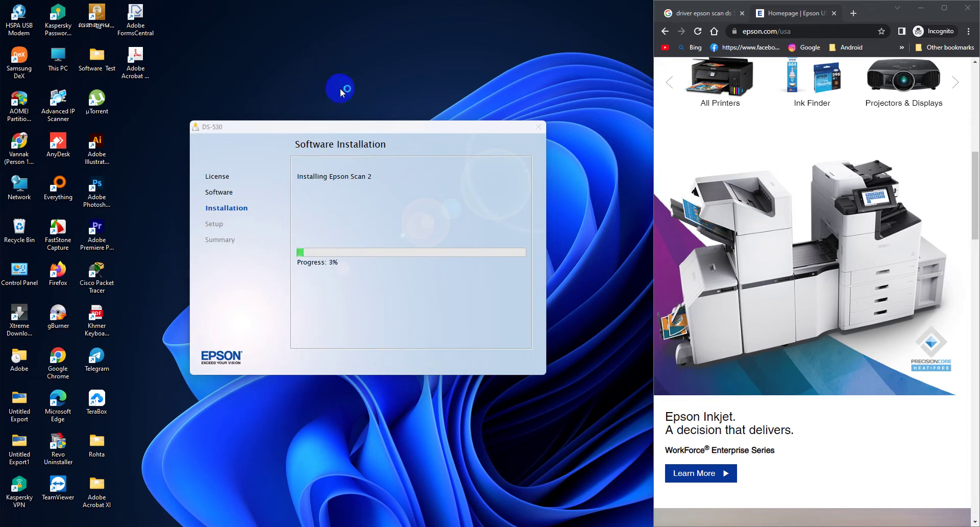
click(350, 103)
right_click(323, 51)
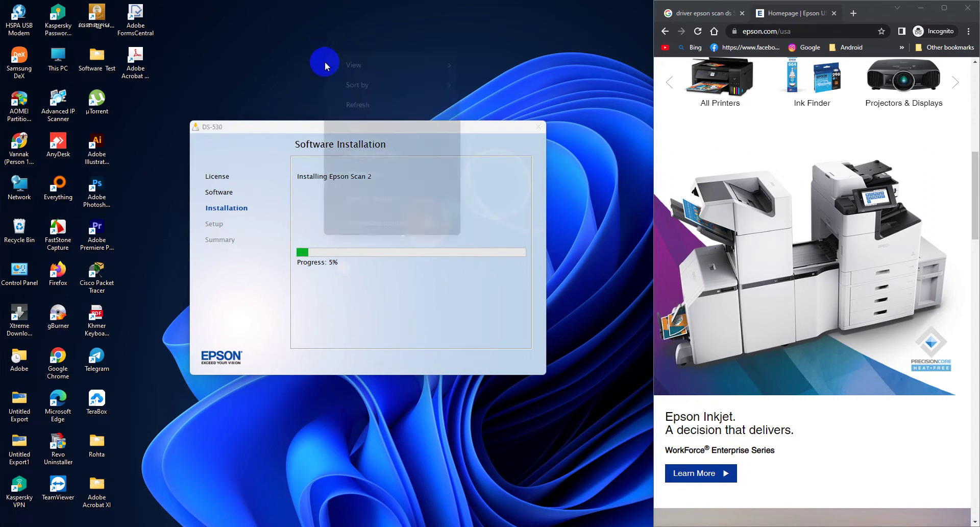
click(352, 95)
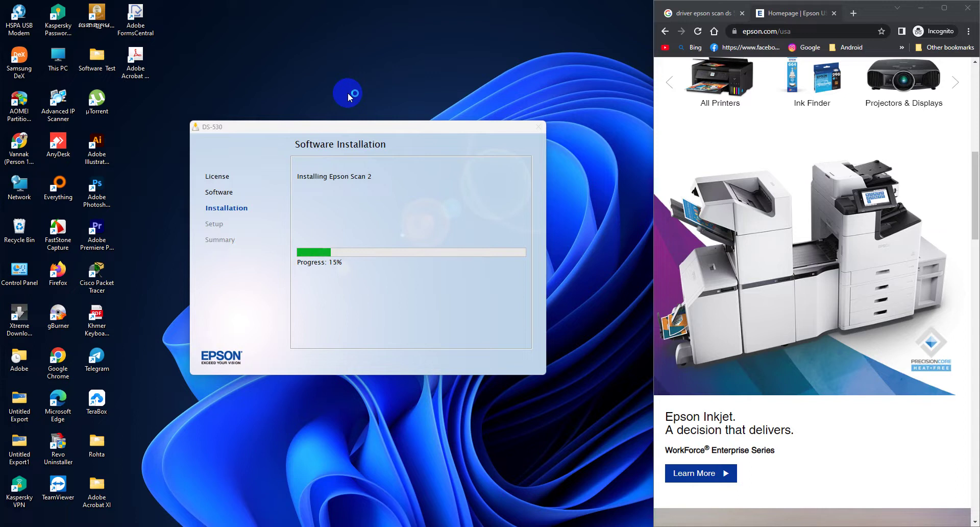
right_click(336, 55)
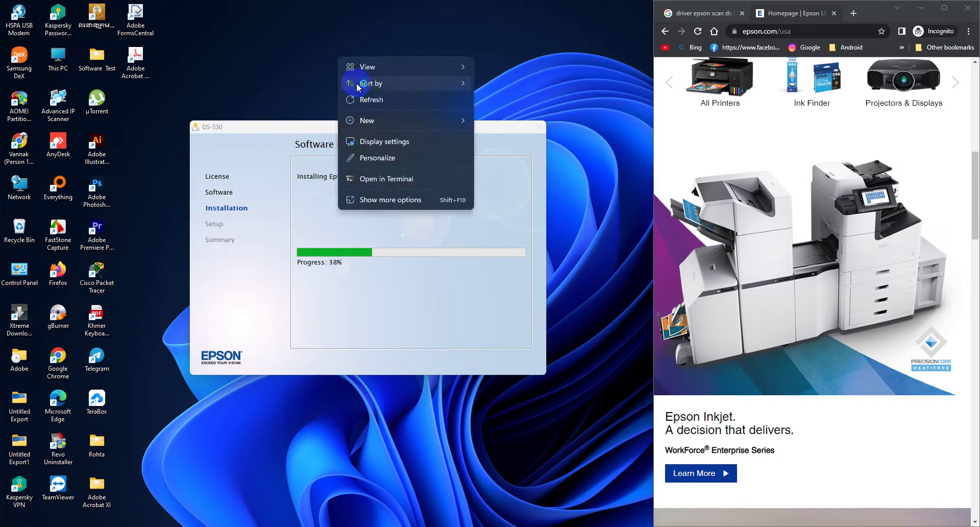
click(362, 102)
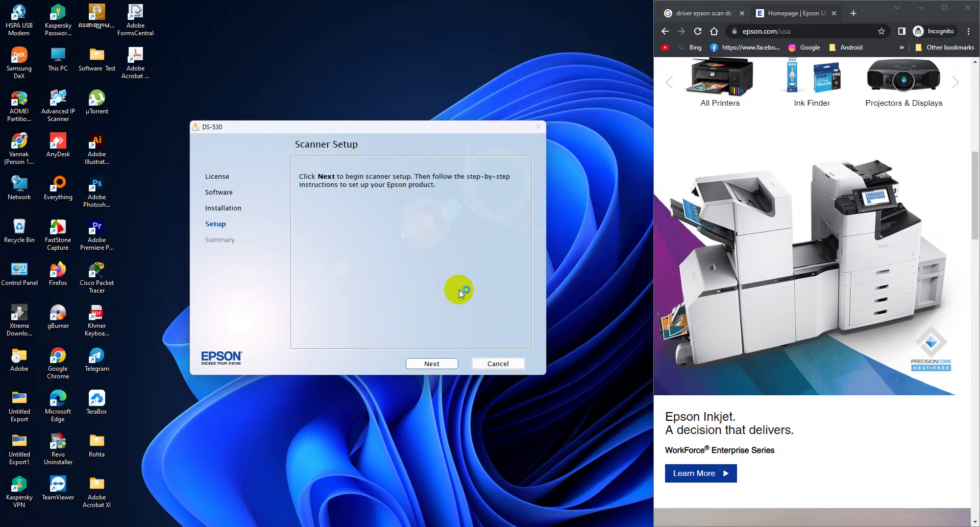
Run the installer's scanner setup to connect the DS-530 to the computer.
click(435, 364)
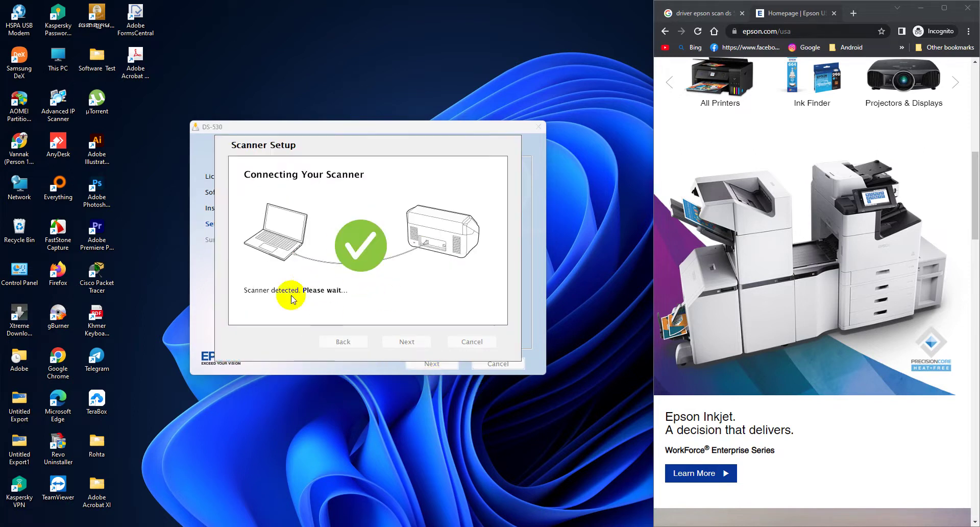
right_click(342, 70)
click(360, 113)
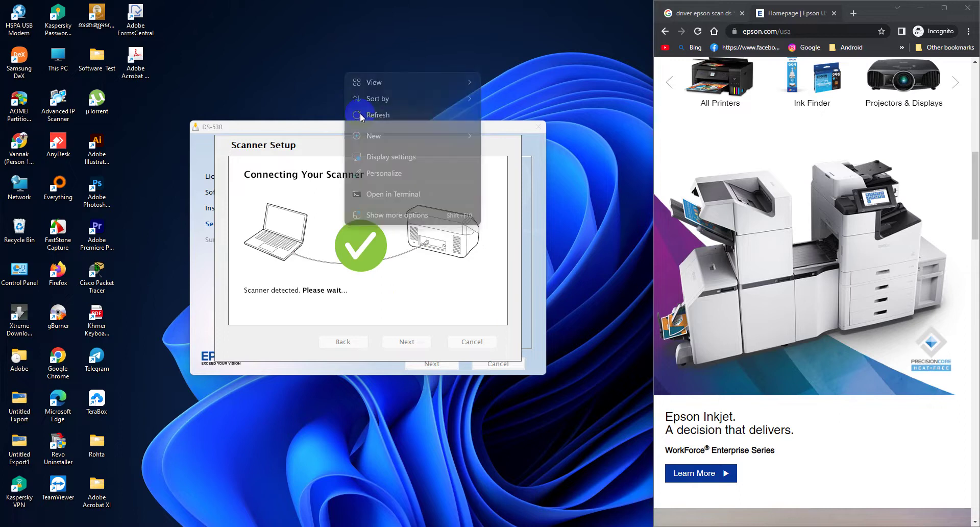
right_click(351, 41)
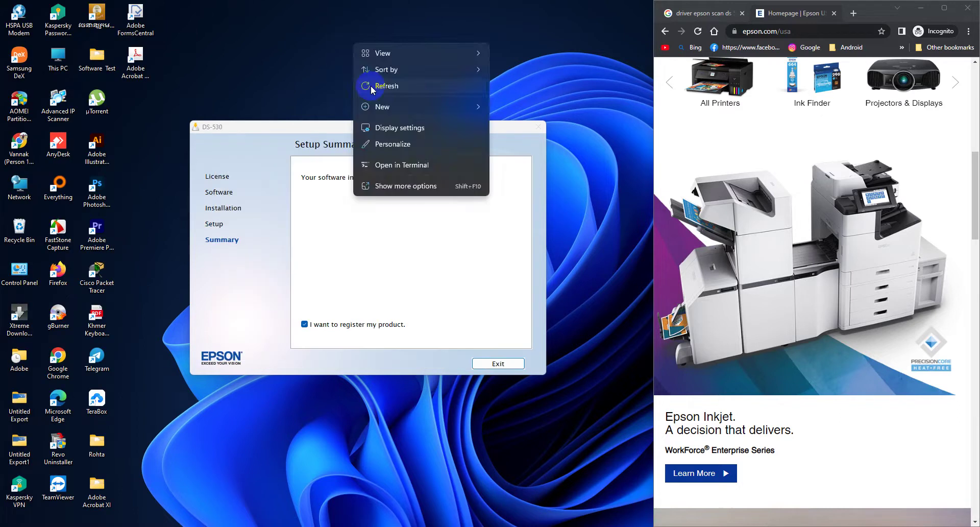
click(373, 86)
Opt out of product registration on the setup summary and exit the installer.
click(304, 325)
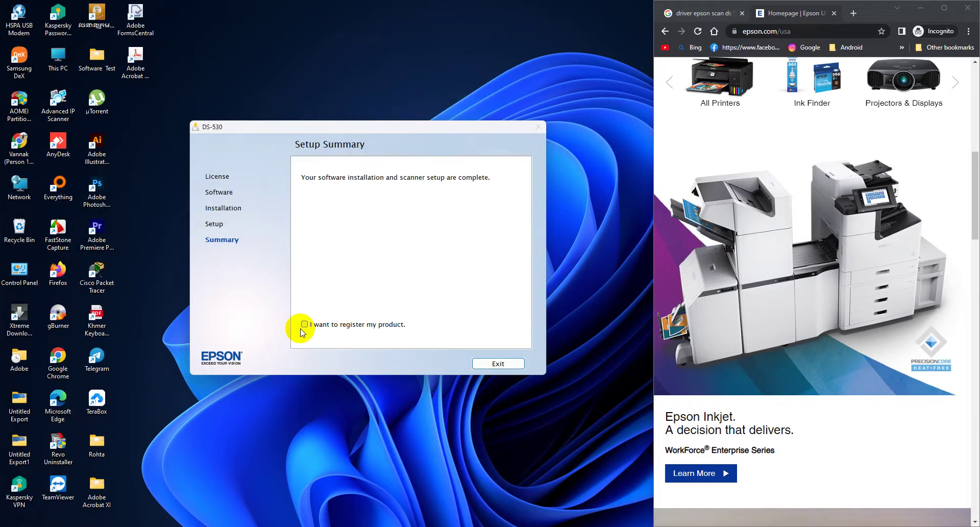
click(498, 363)
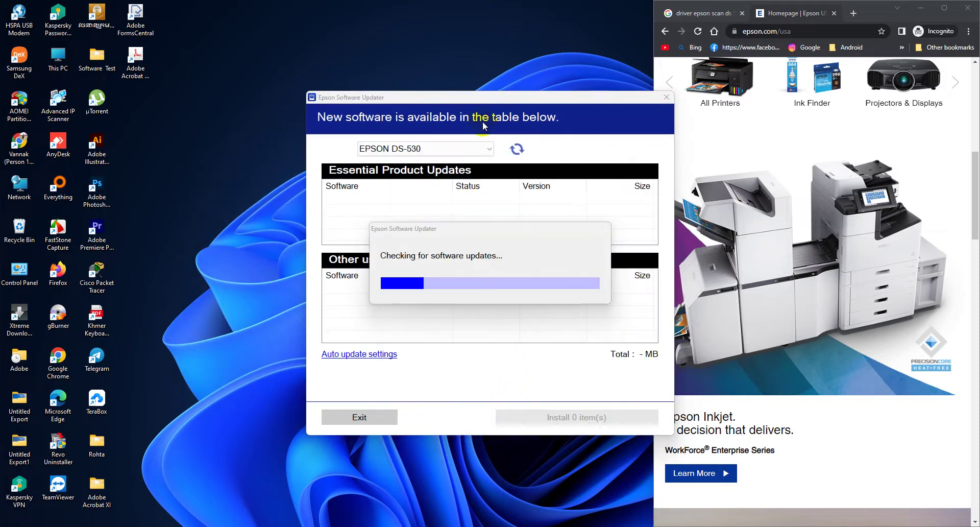
right_click(222, 221)
click(248, 266)
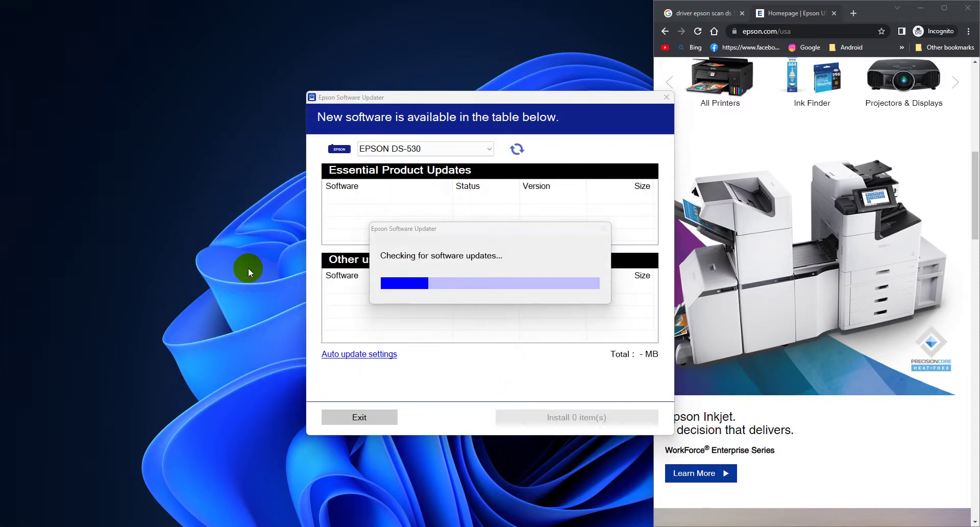
right_click(207, 254)
click(239, 298)
right_click(198, 253)
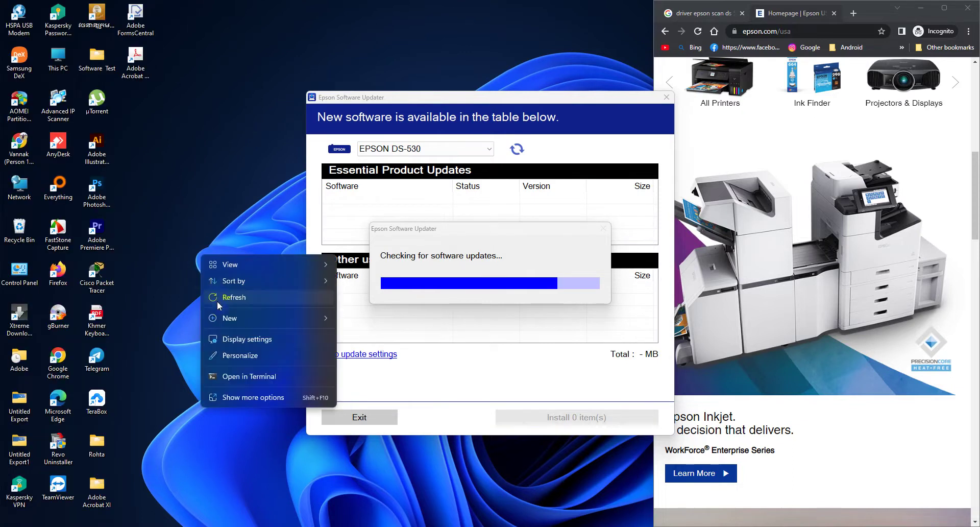
click(234, 293)
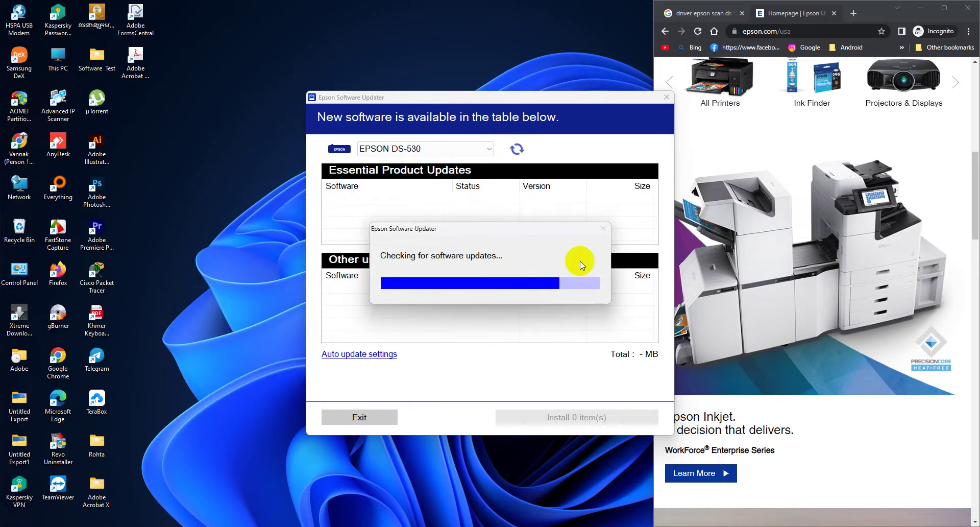
drag(514, 229, 340, 222)
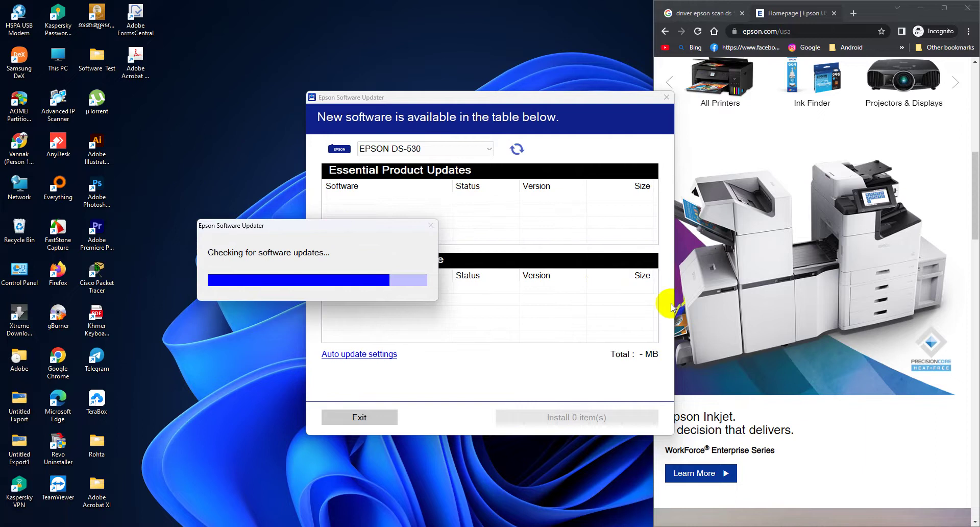
click(841, 9)
scroll(799, 323, down, 7)
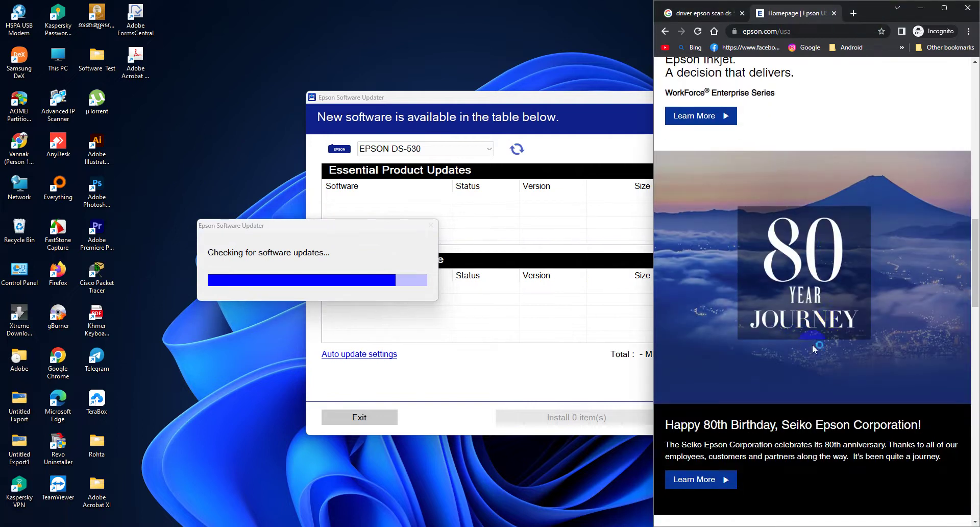
scroll(813, 345, down, 7)
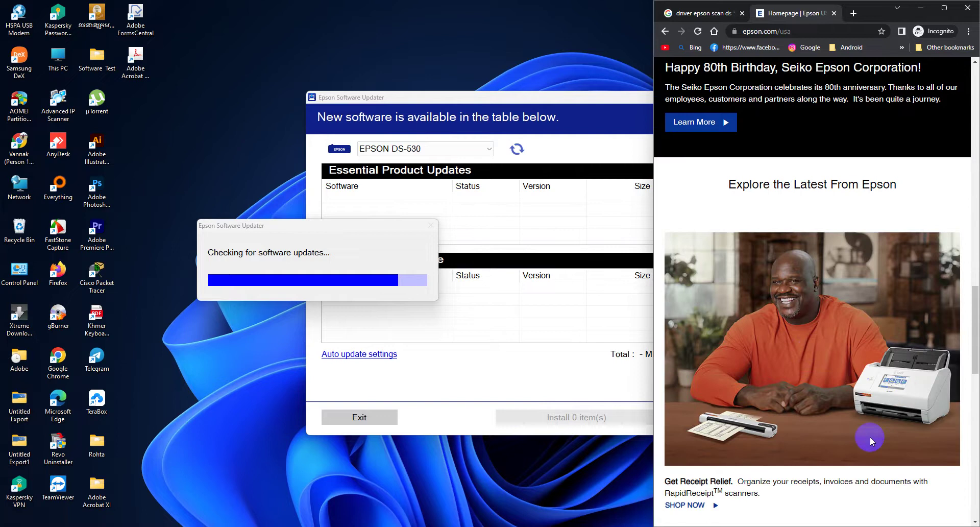
scroll(869, 437, down, 10)
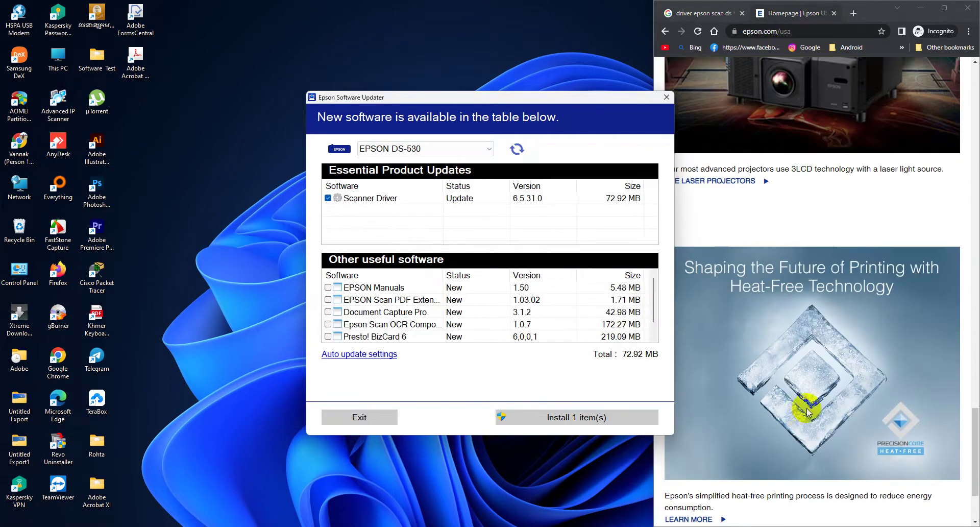
scroll(474, 317, down, 1)
scroll(477, 320, up, 1)
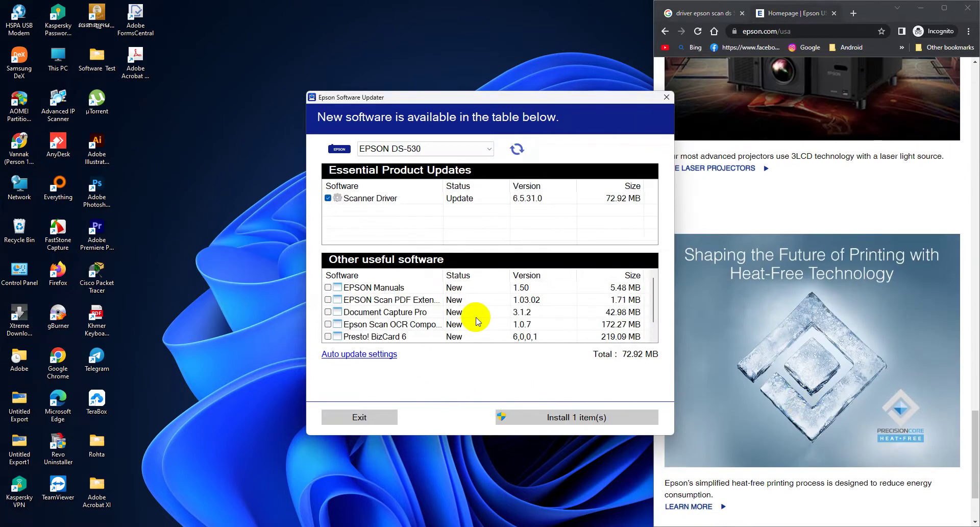
Exit Epson Software Updater without installing the offered updates and refresh the desktop.
click(385, 417)
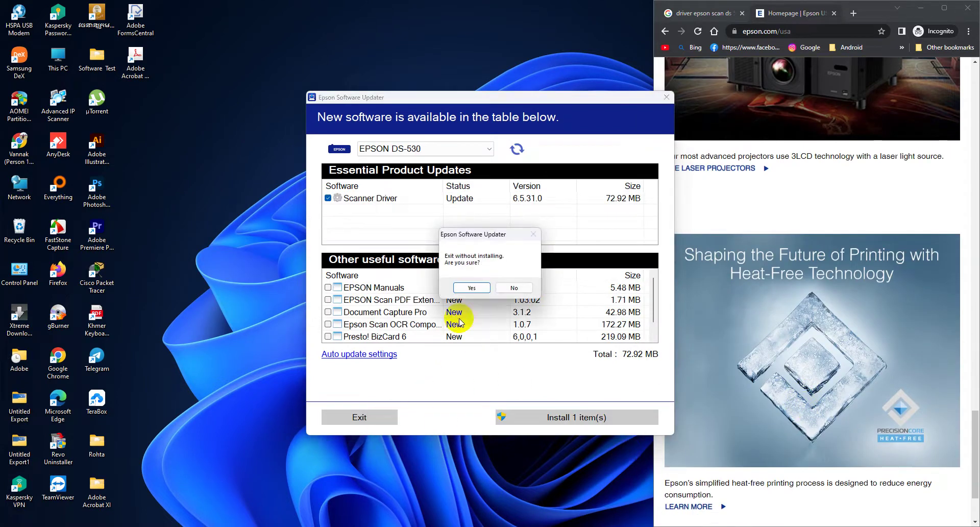
click(470, 289)
right_click(352, 274)
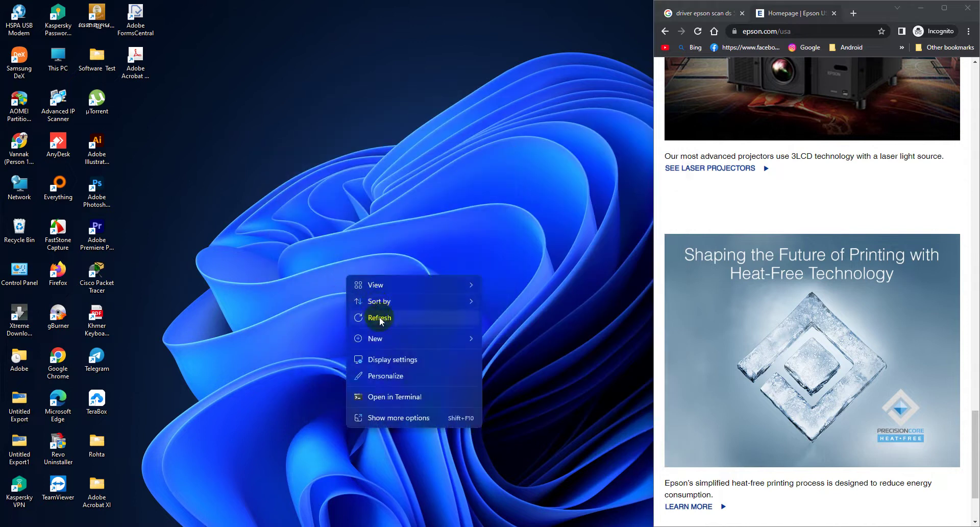
click(379, 316)
right_click(293, 250)
click(332, 292)
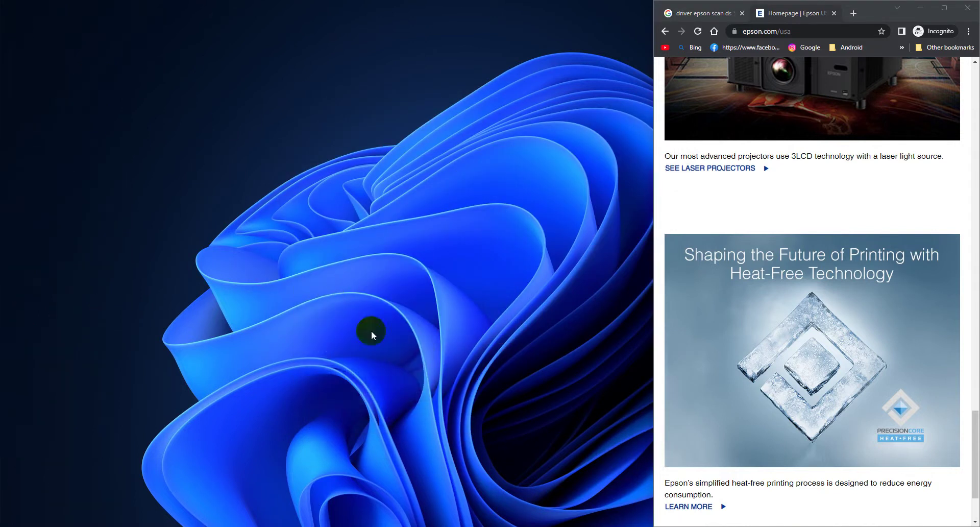
key(super)
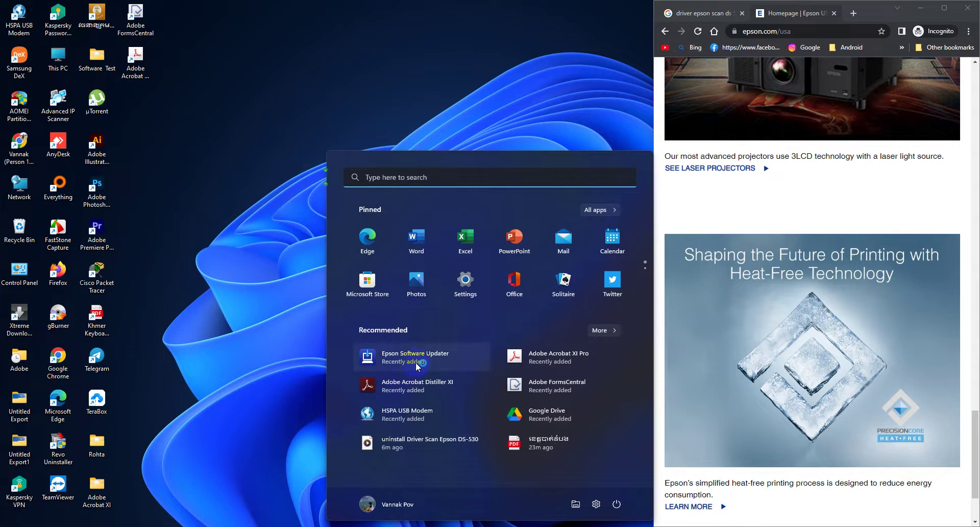
click(417, 363)
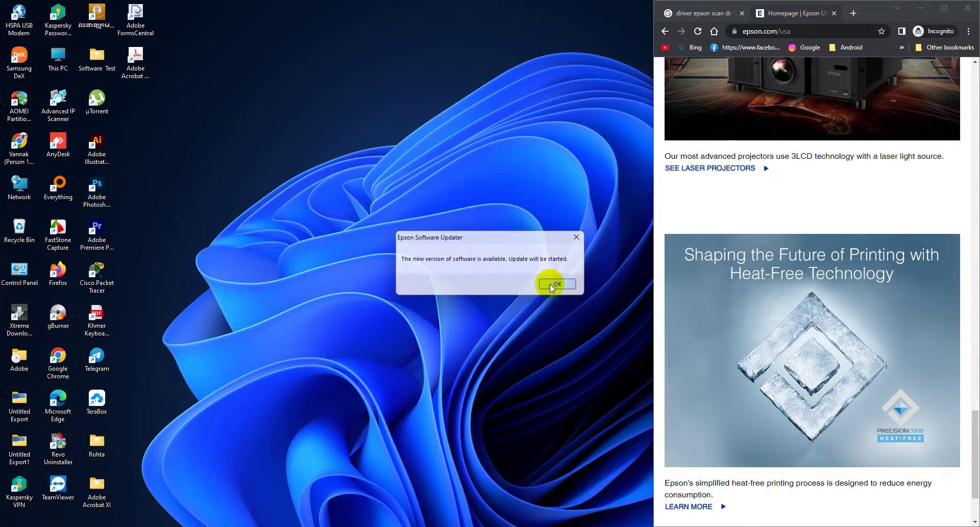
click(550, 284)
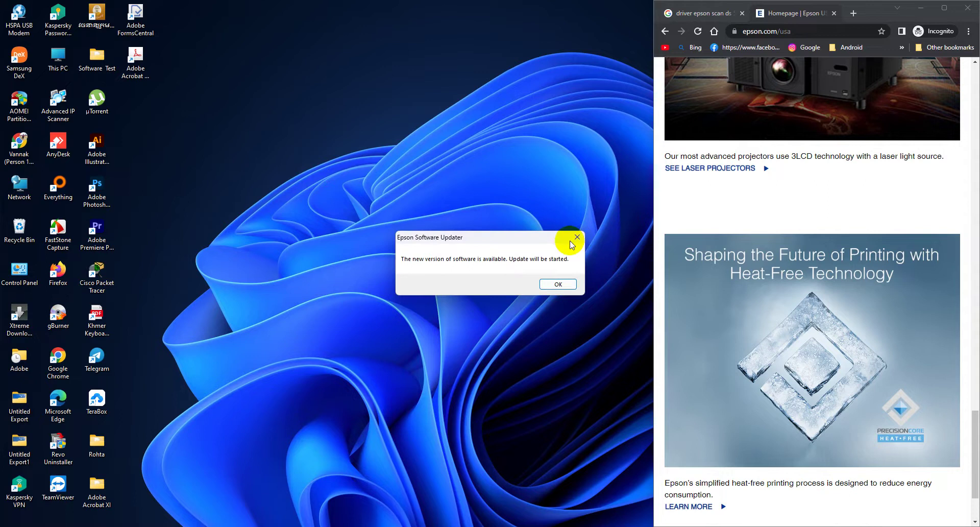
click(576, 237)
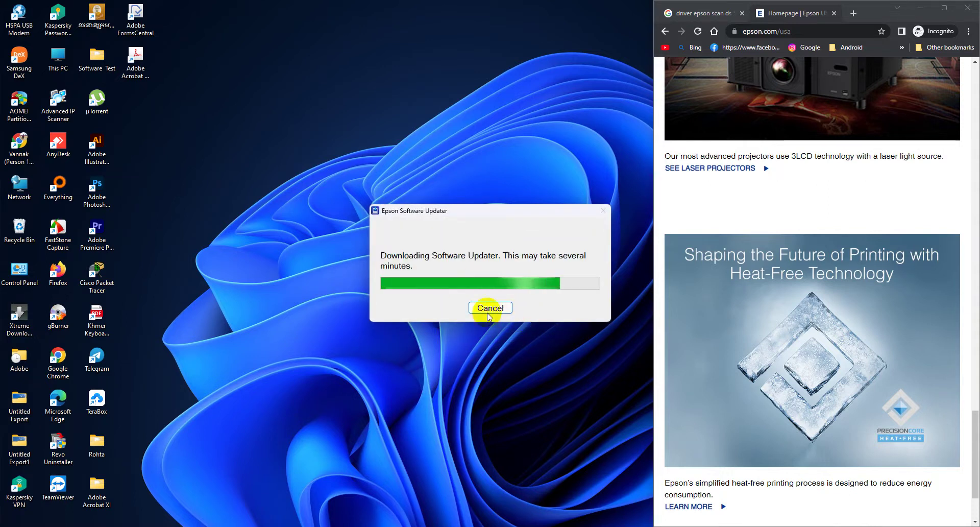
right_click(363, 278)
click(384, 318)
right_click(342, 265)
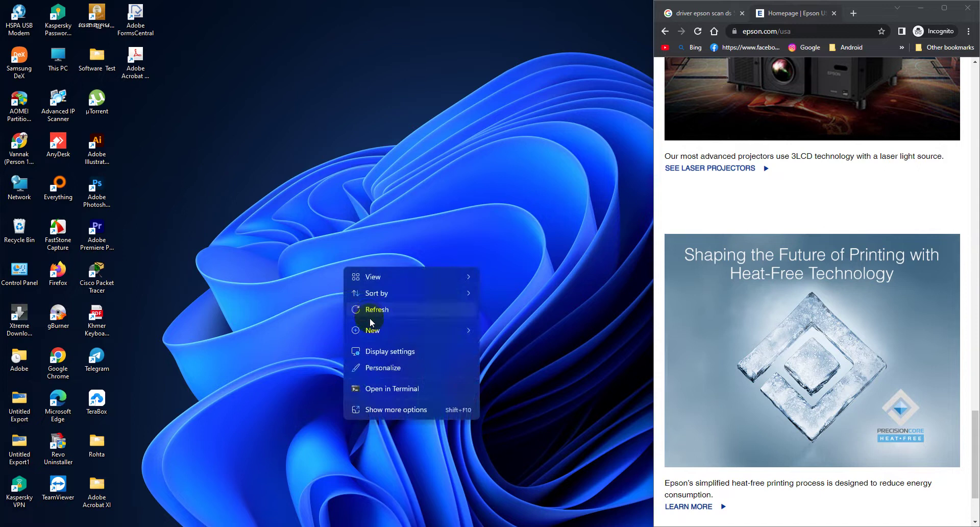
click(369, 317)
Search the installed apps for "eps", launch Epson Scan 2 and dismiss the DS-530 scanner cleaning notice.
click(328, 523)
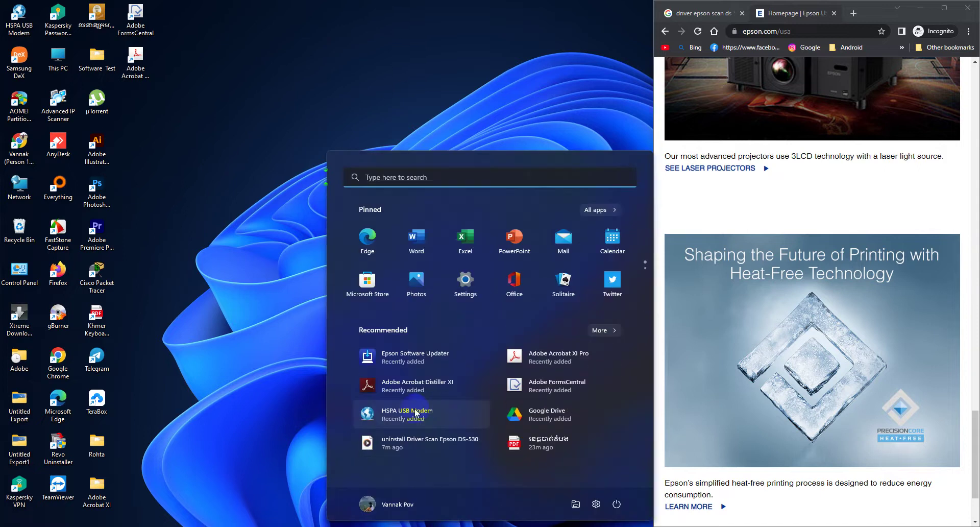
scroll(546, 267, down, 1)
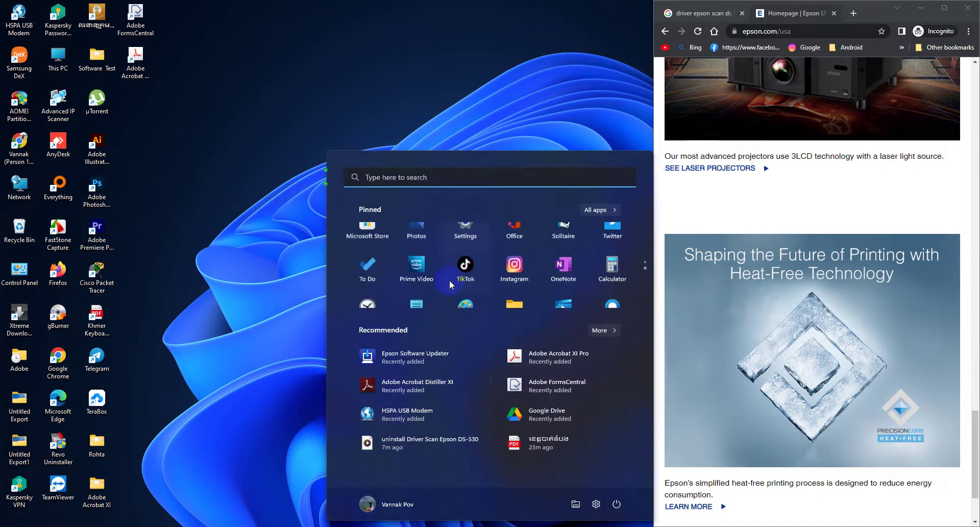
click(404, 177)
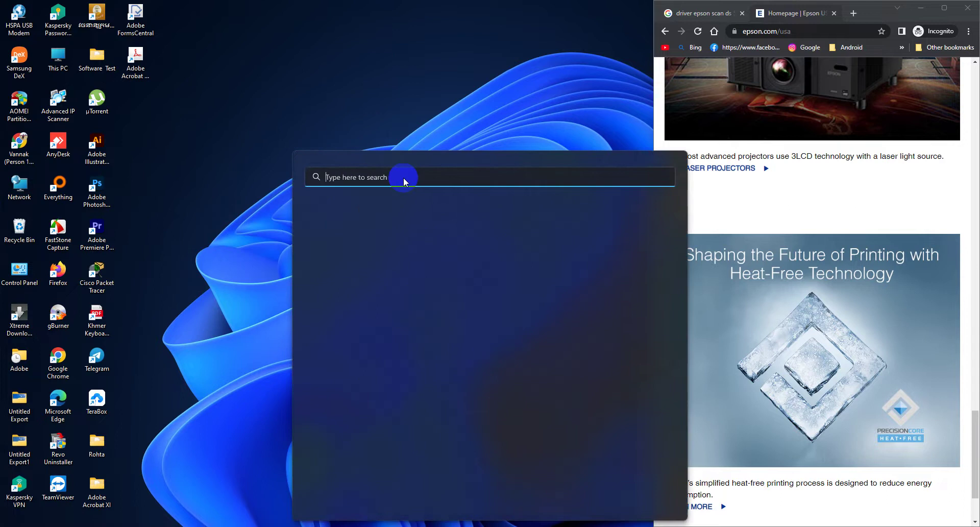
text(eps)
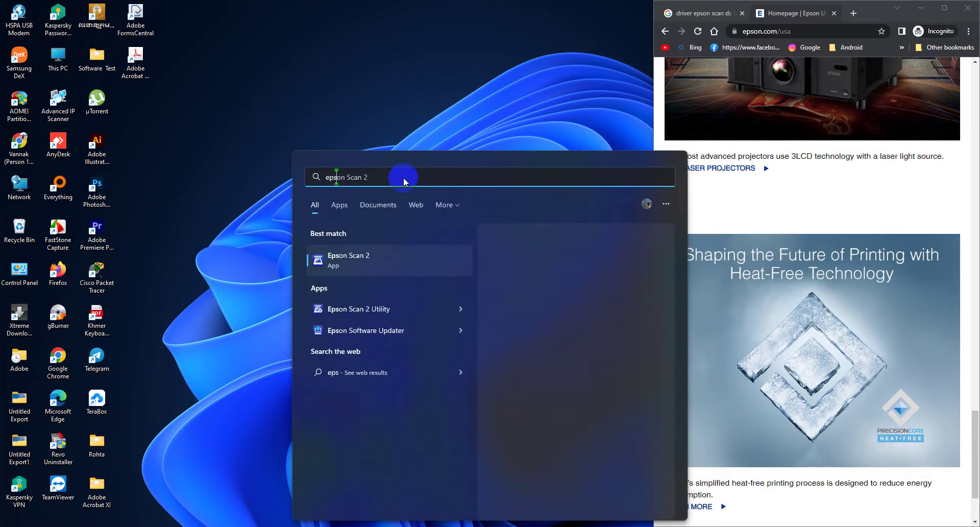
key(Return)
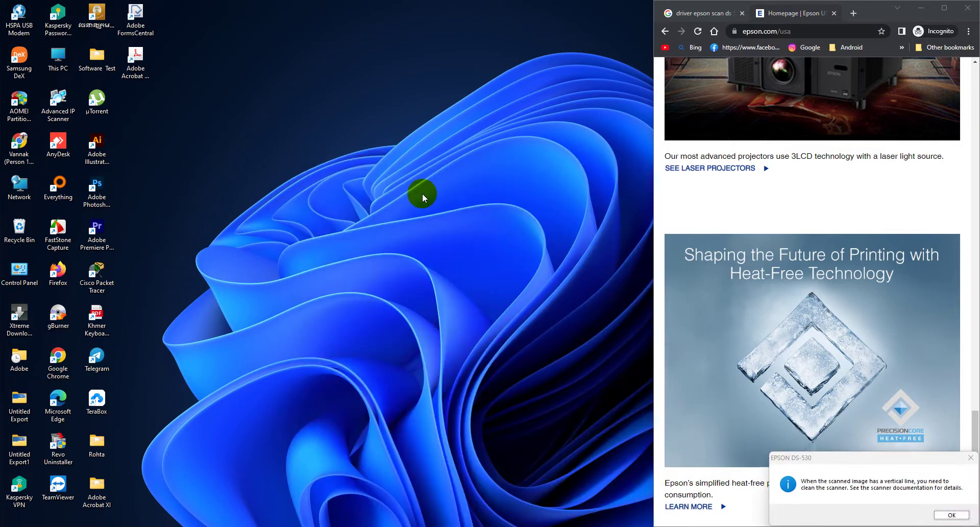
drag(844, 454, 501, 227)
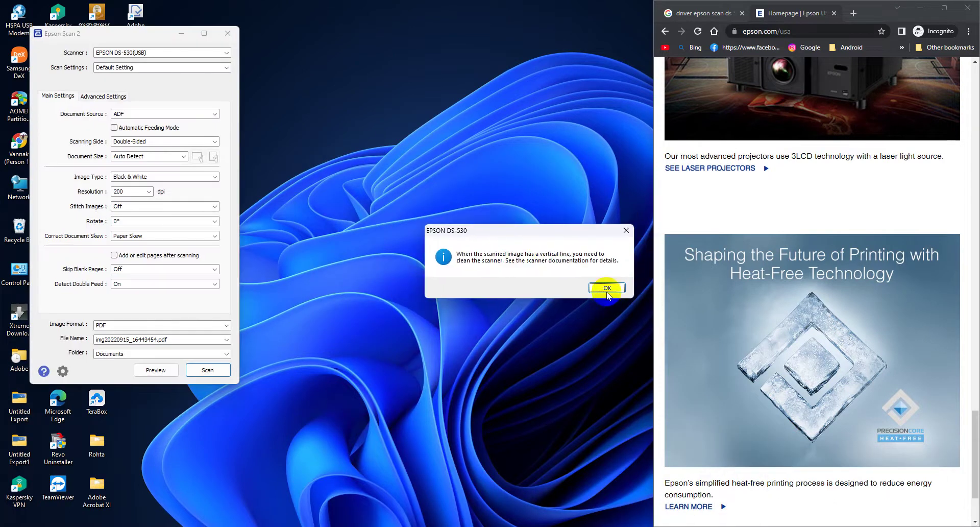
click(606, 292)
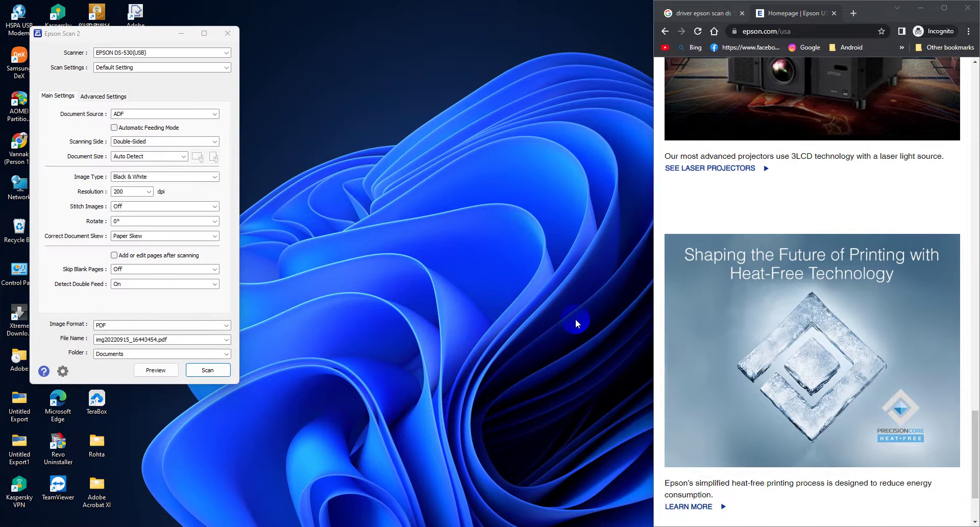
Configure the scan with ADF source, Single-Sided scanning, Auto image type, 300 dpi resolution and Paper Skew correction.
click(130, 114)
click(128, 123)
click(131, 142)
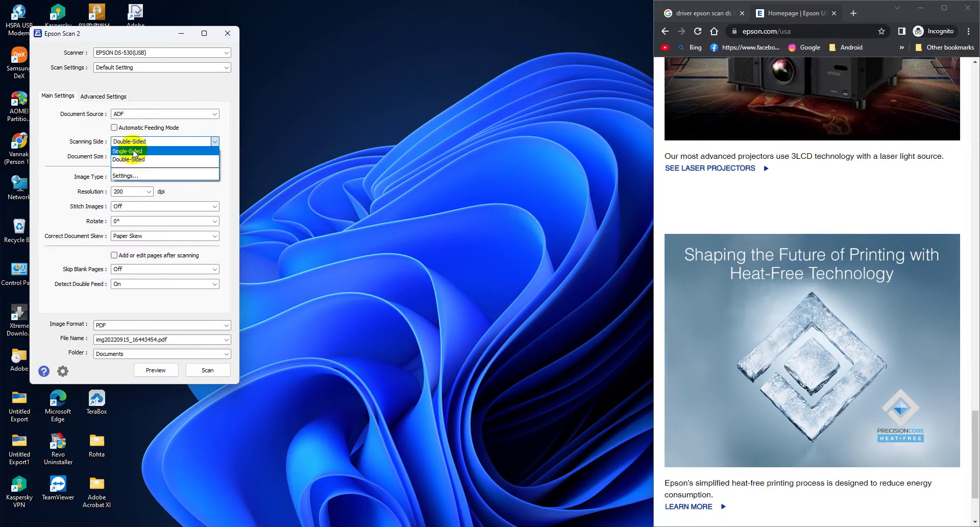
click(131, 149)
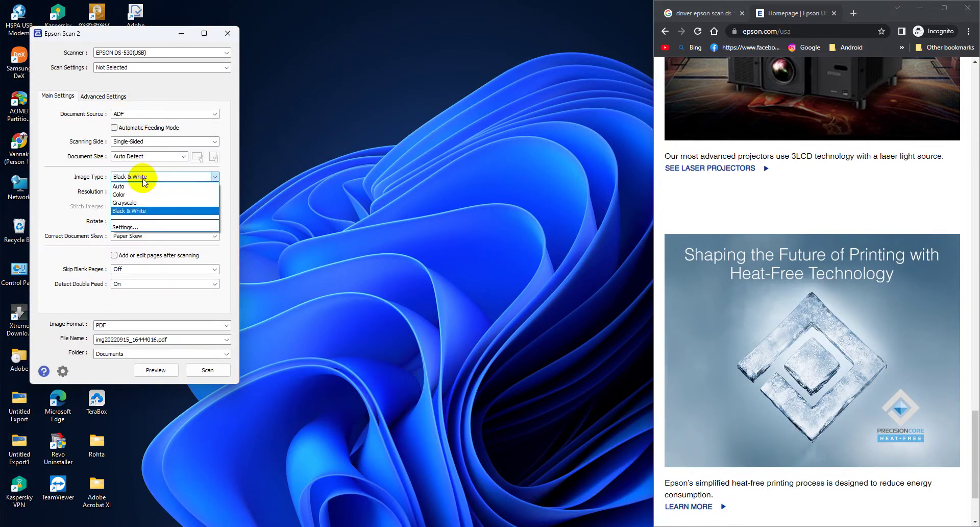
click(115, 186)
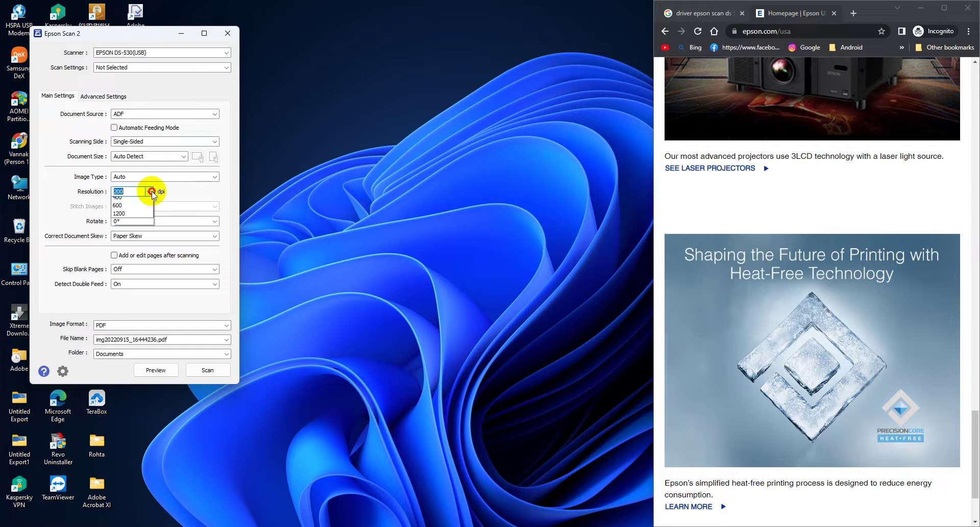
click(139, 191)
click(123, 247)
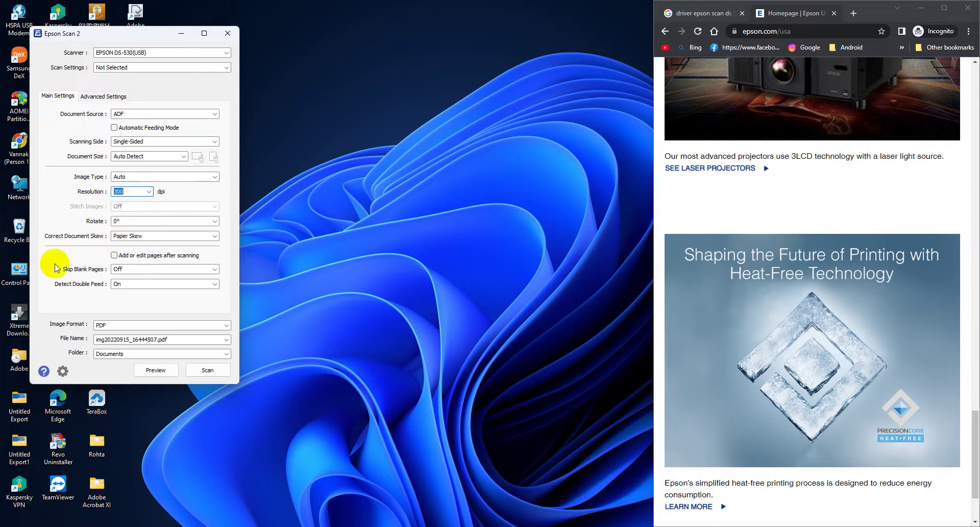
click(134, 236)
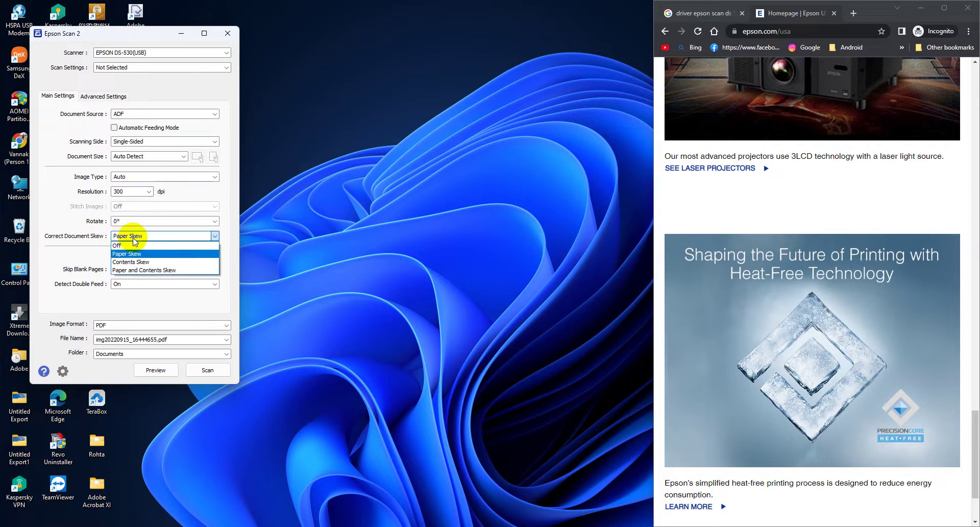
click(134, 238)
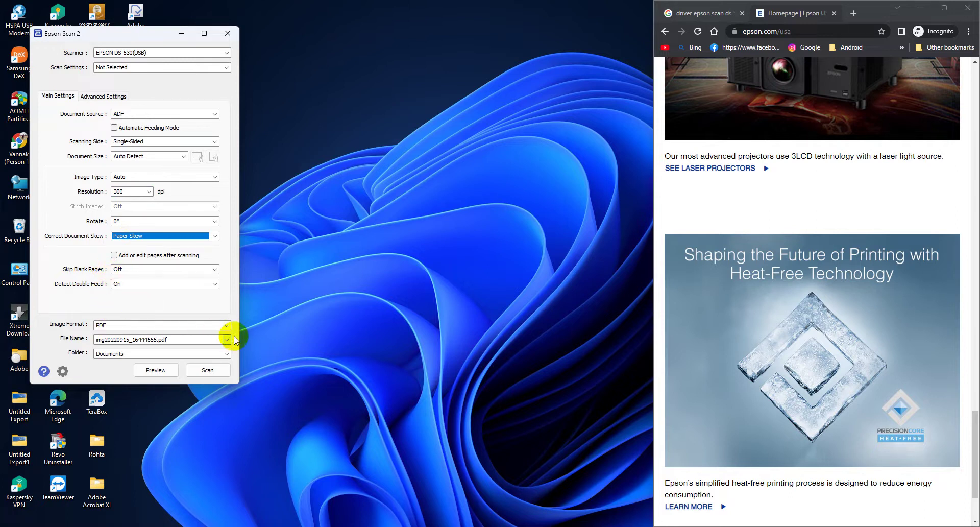
Review the Epson Scan 2 configuration for preview, file saving, units, work area and connection timeout, and accept it.
click(63, 371)
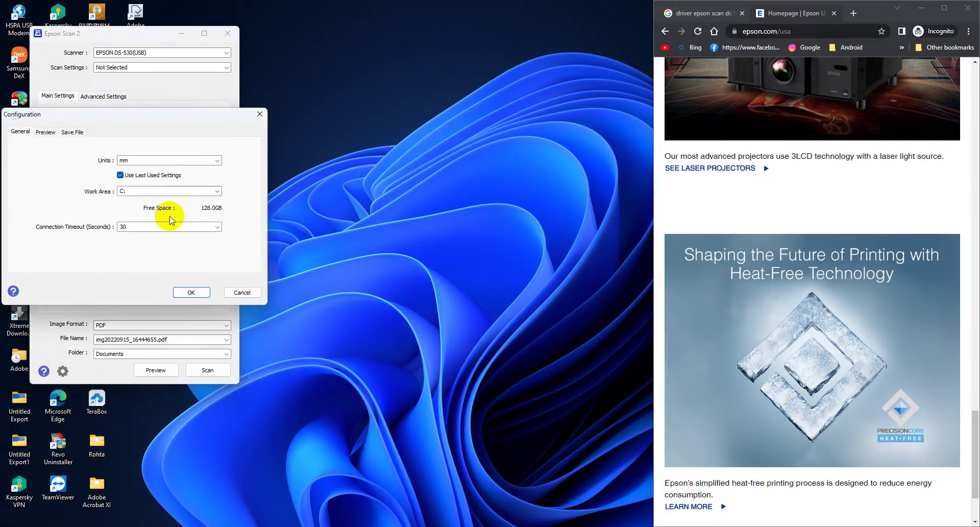
click(46, 132)
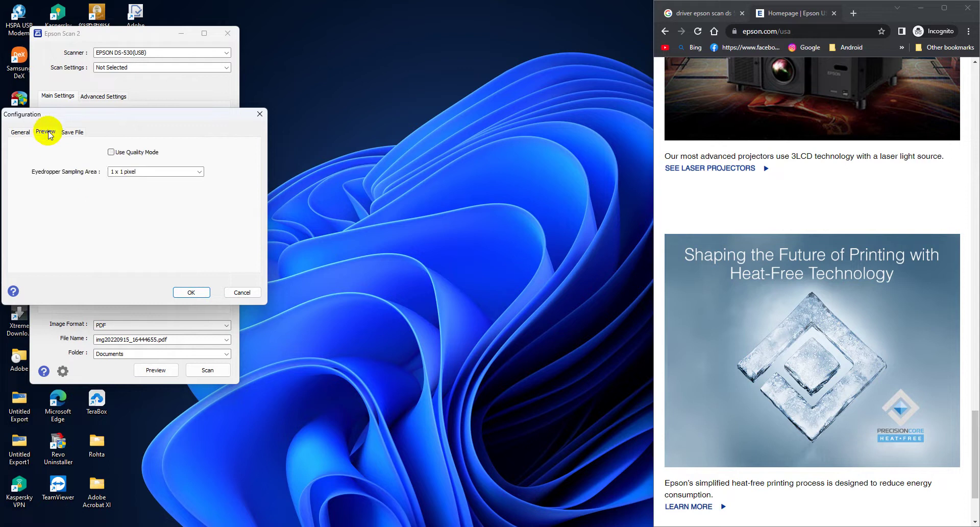
click(74, 132)
click(45, 132)
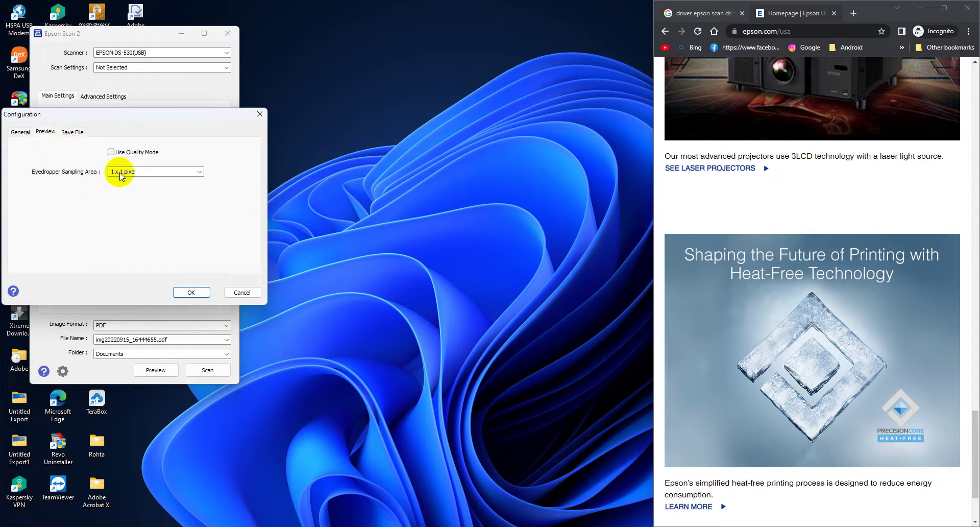
click(21, 132)
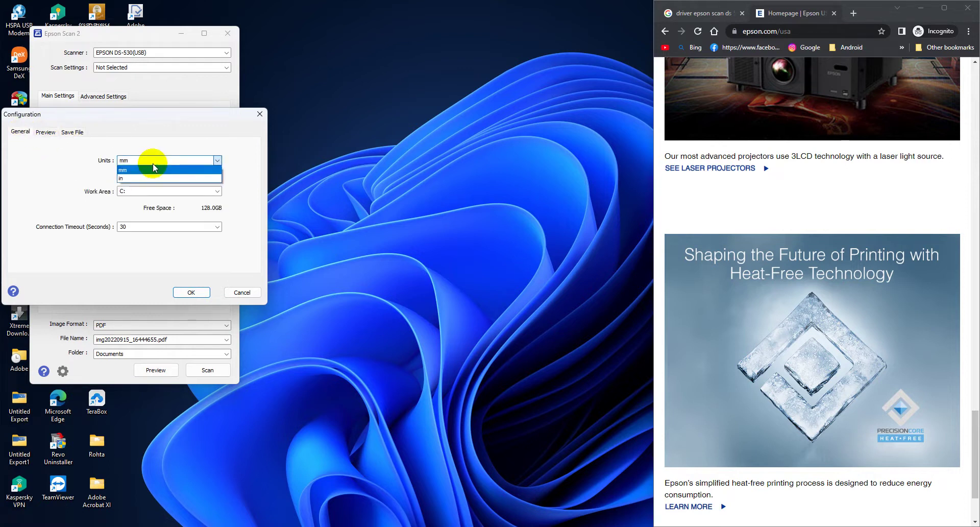
click(153, 169)
click(152, 191)
click(152, 195)
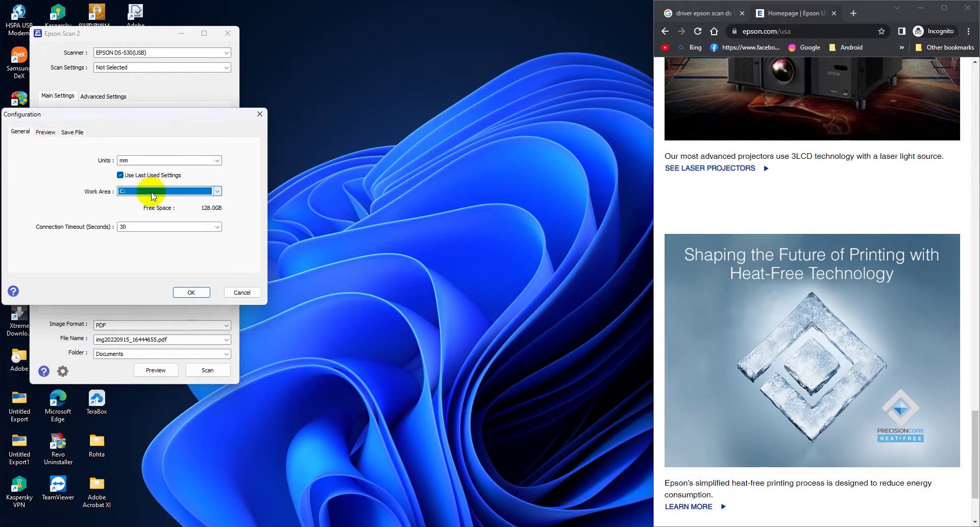
click(145, 233)
click(142, 230)
click(183, 293)
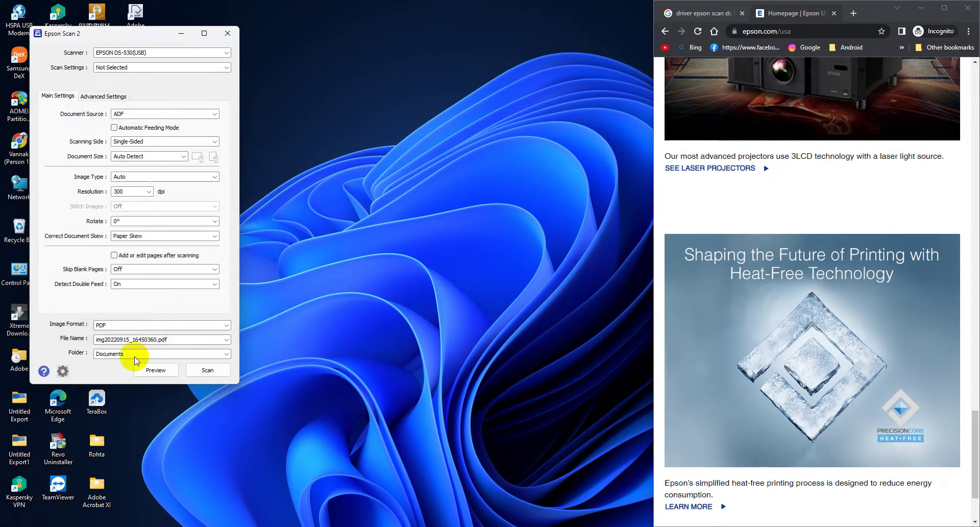
Keep PDF as the image format and name scan files with only the prefix img, without date, time or file counter.
click(123, 326)
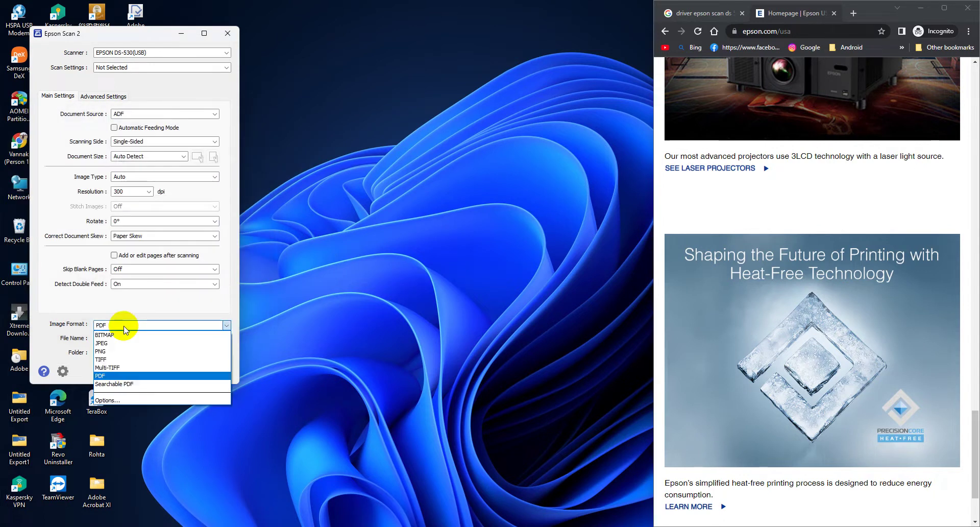
click(124, 326)
click(131, 339)
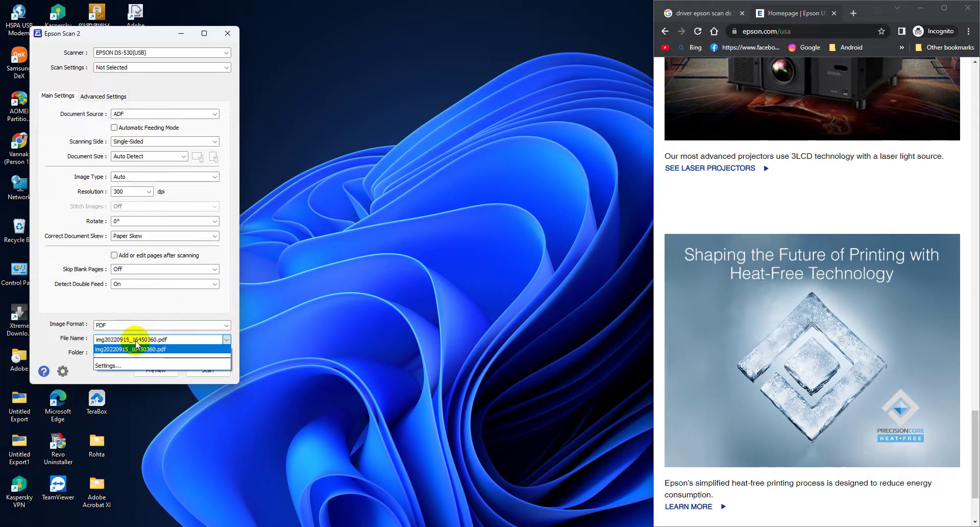
click(123, 365)
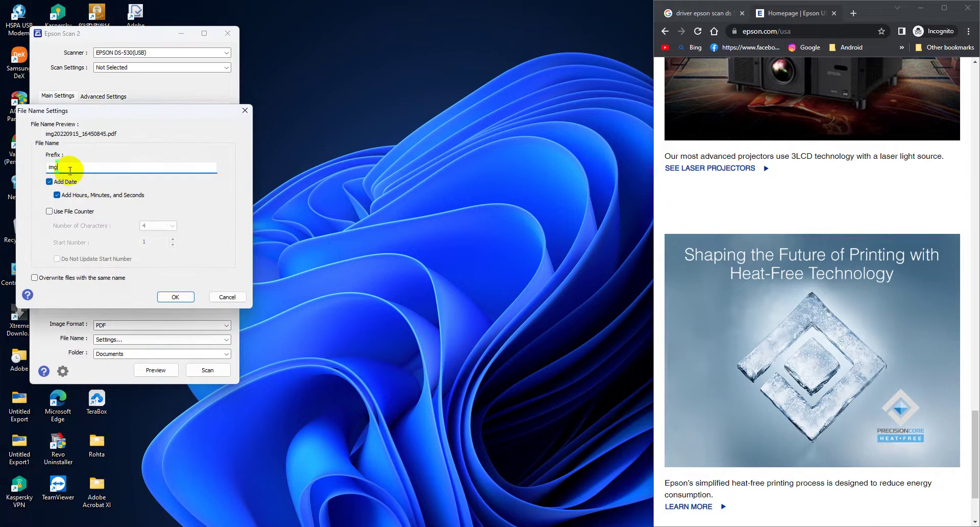
drag(70, 170, 26, 165)
click(80, 214)
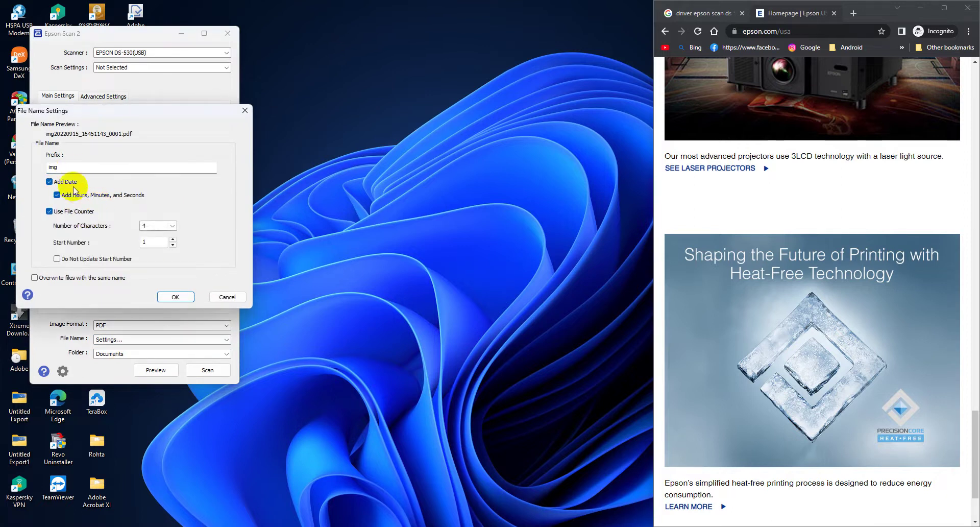
click(65, 182)
click(69, 212)
click(170, 296)
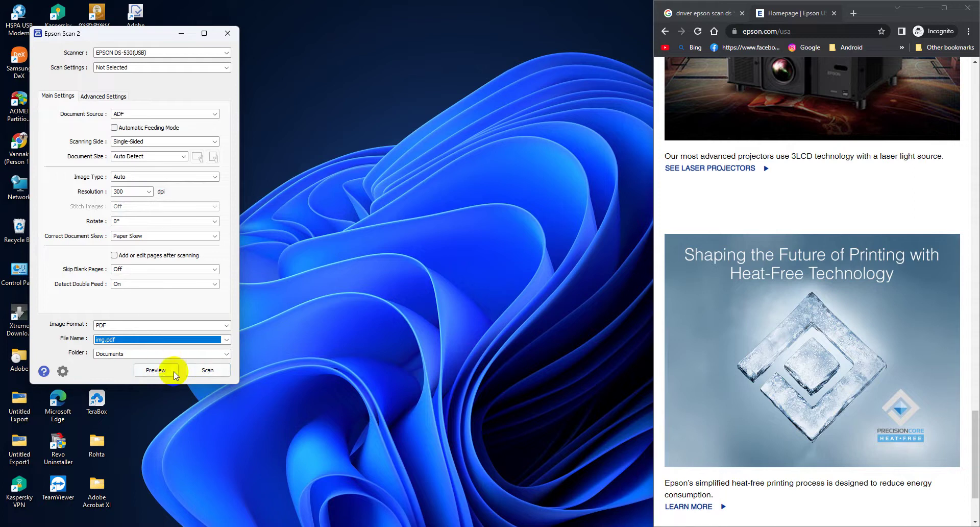
Try to preview a scan, dismiss the notice about loading originals in the ADF, and refresh the desktop.
click(156, 371)
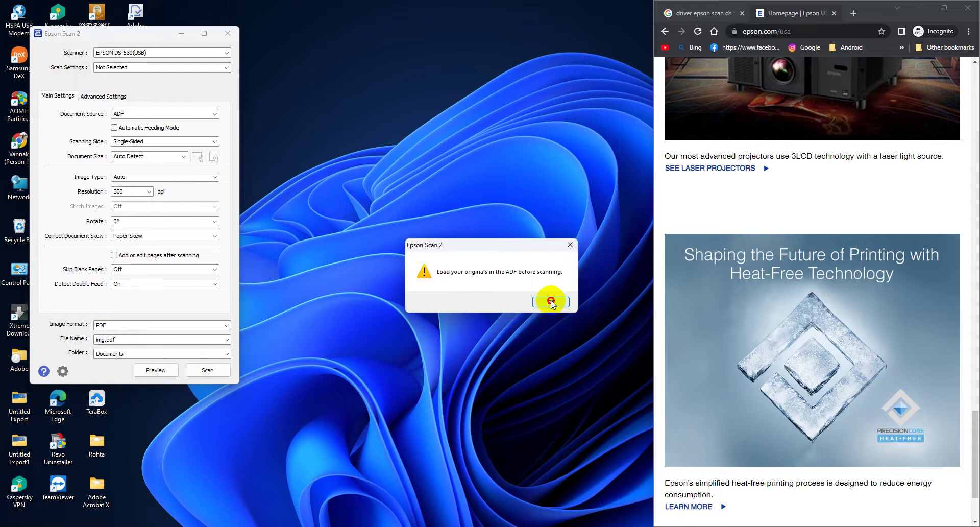
click(552, 302)
right_click(344, 258)
click(360, 273)
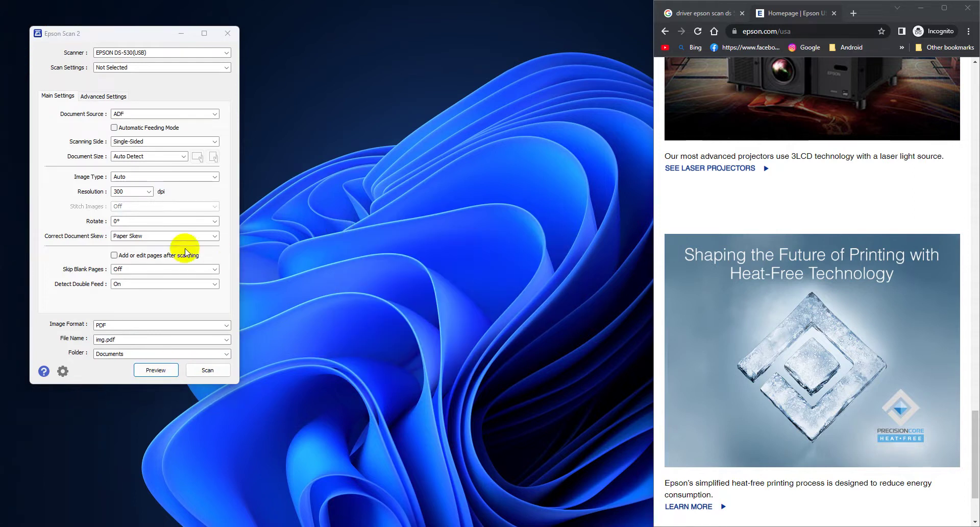
Review the advanced scan settings, the punch hole removal choices and the available scan settings presets.
click(112, 98)
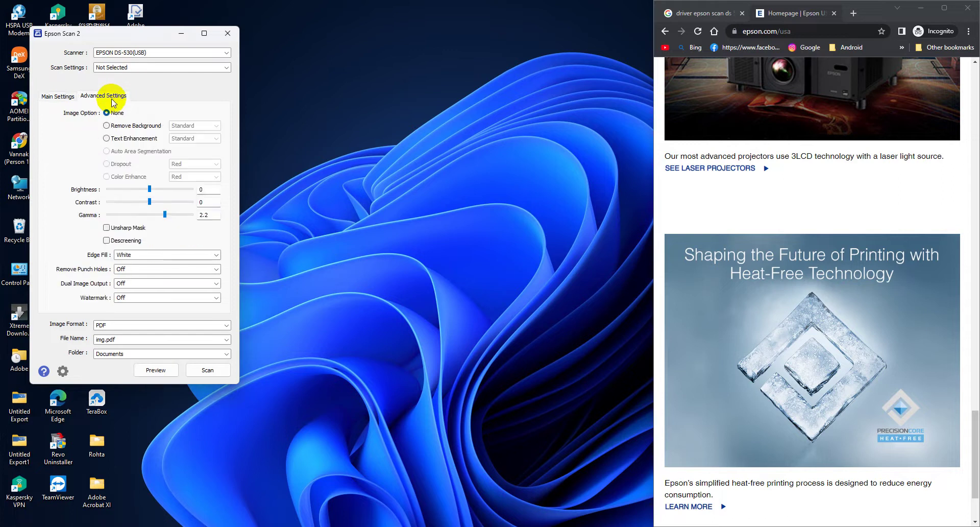
click(135, 268)
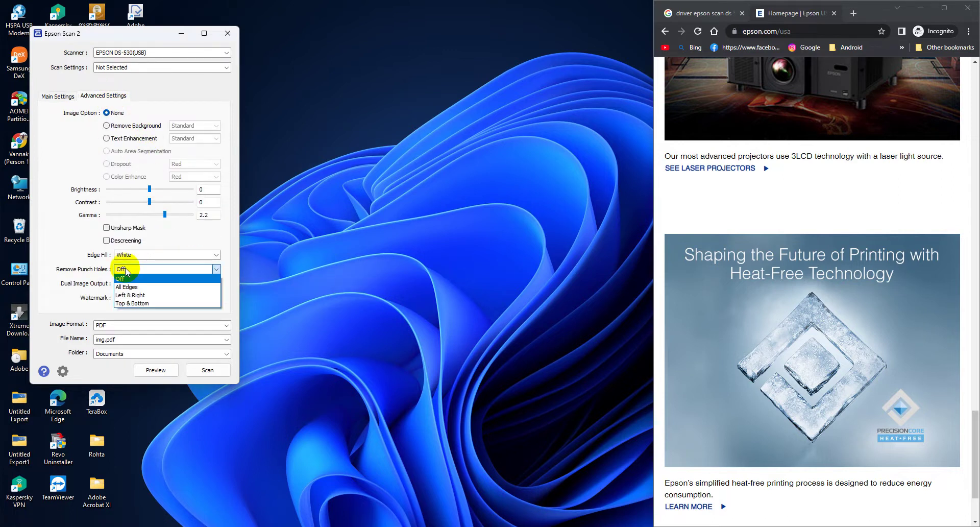
key(Escape)
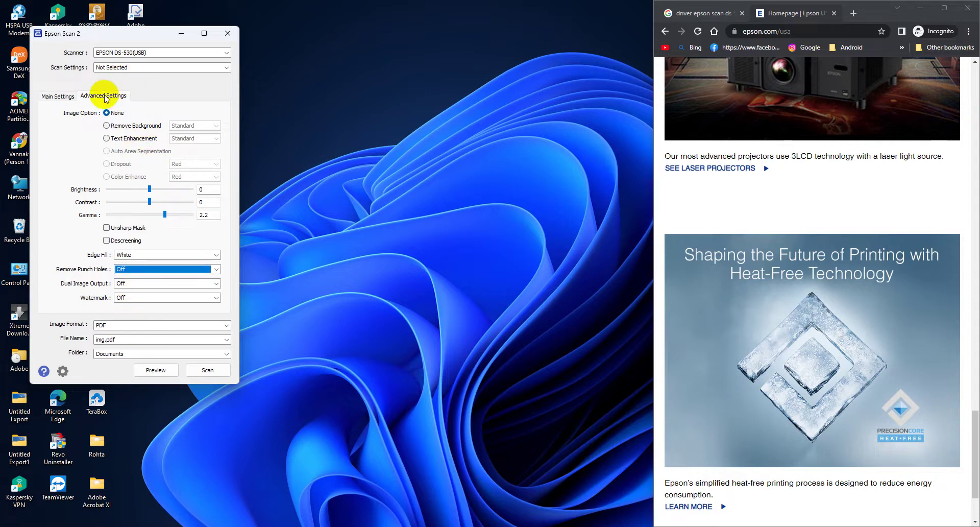
click(178, 69)
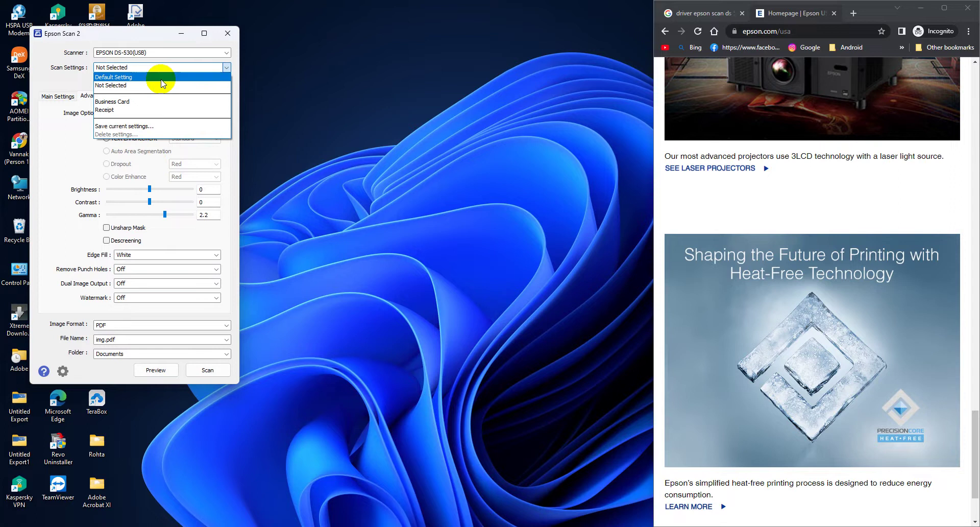
click(51, 84)
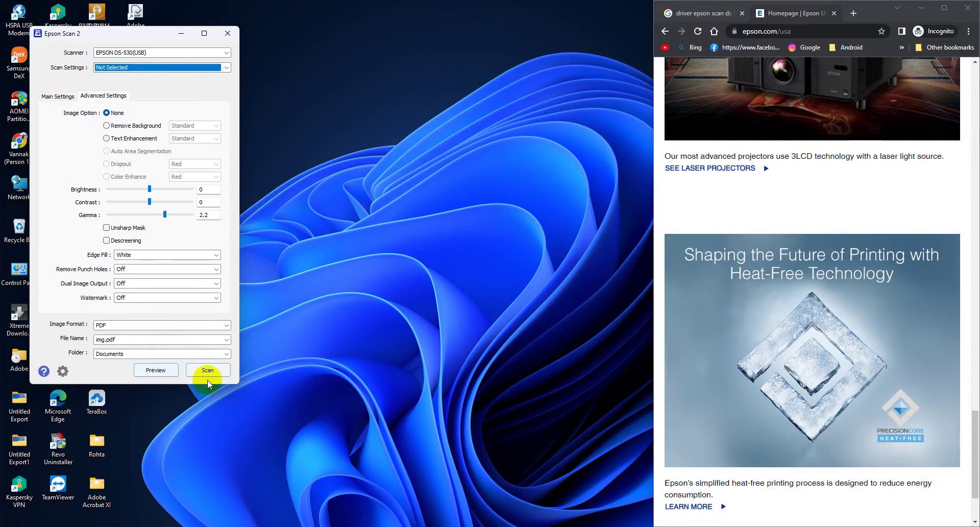